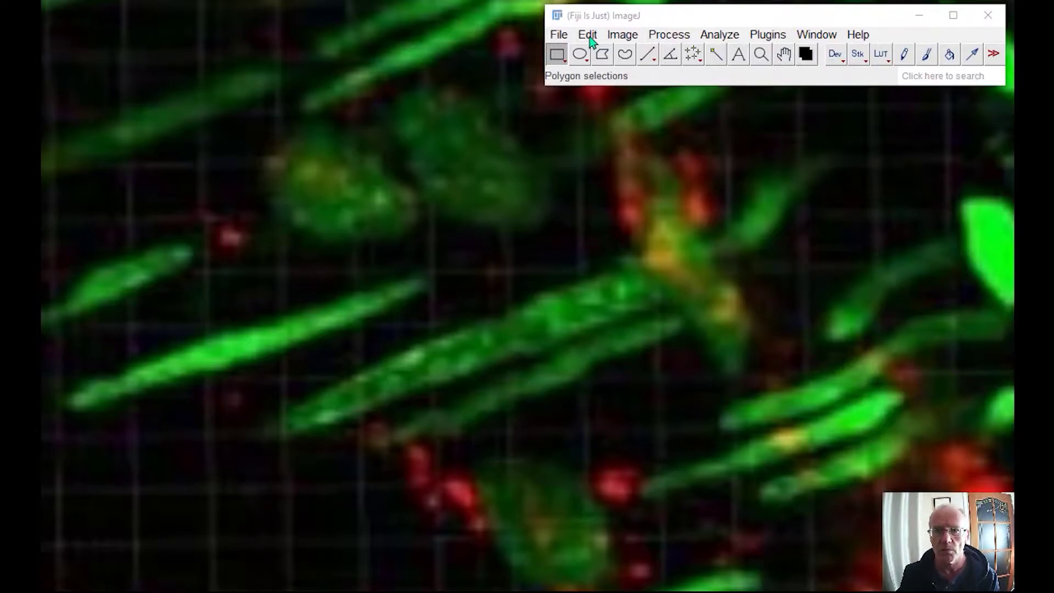
- Open the Gel sample image (gel.gif) and place its window beside the toolbar
click(560, 35)
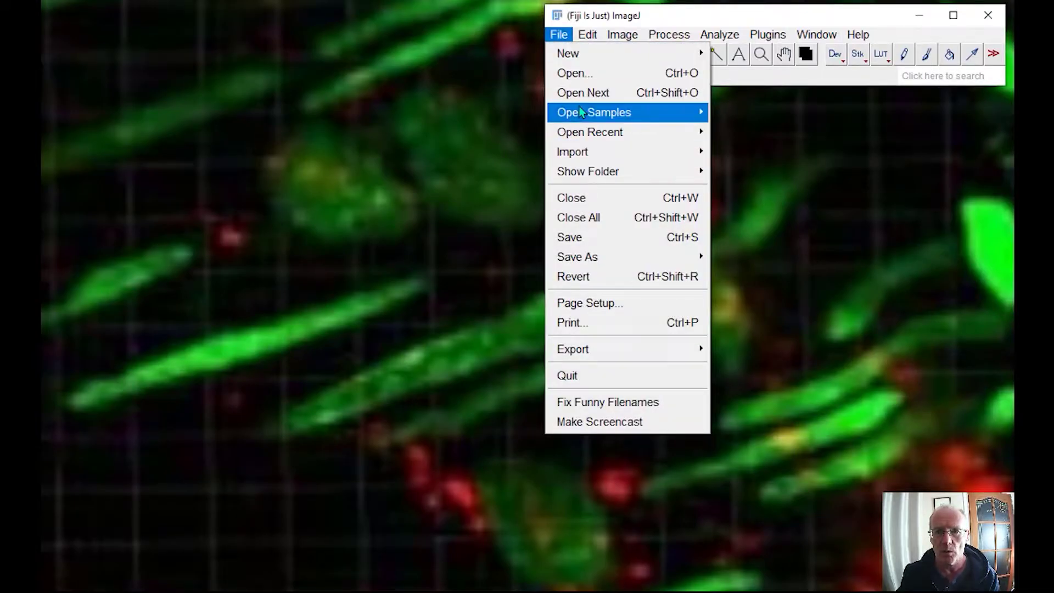
mouse_move(582, 113)
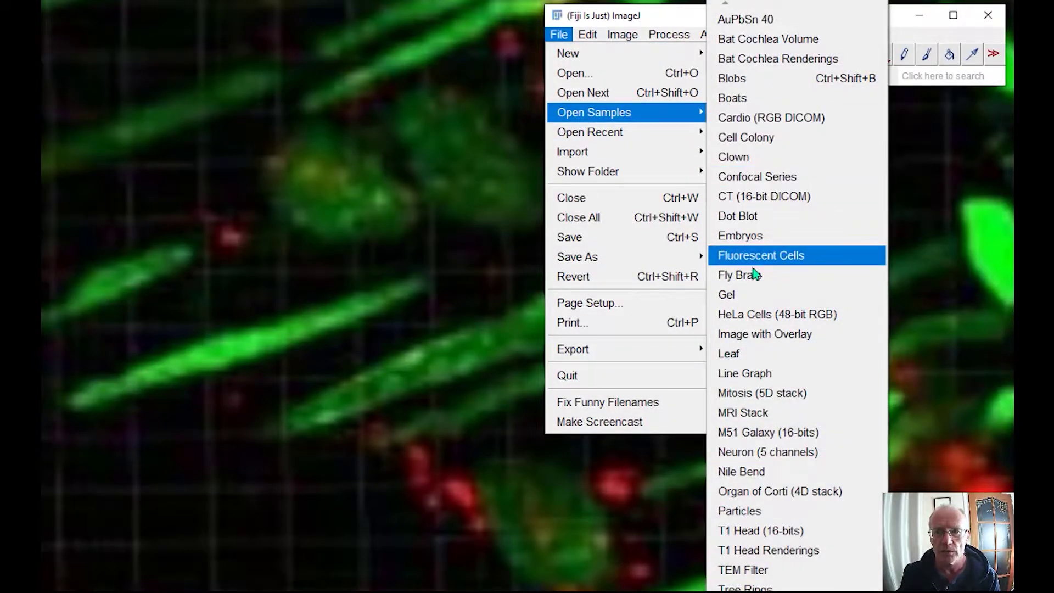
click(753, 305)
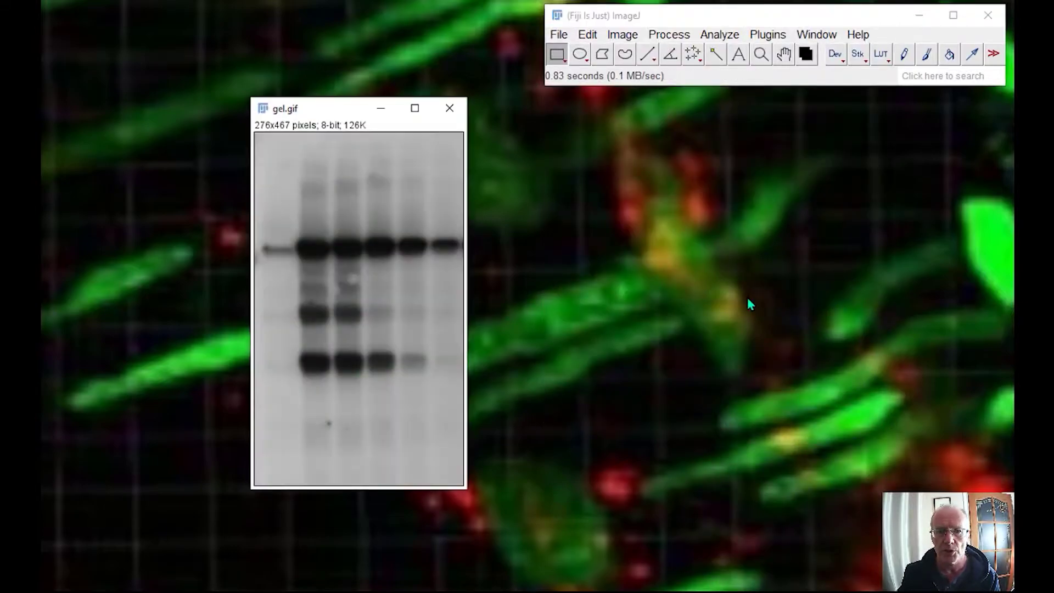
drag(344, 107, 602, 110)
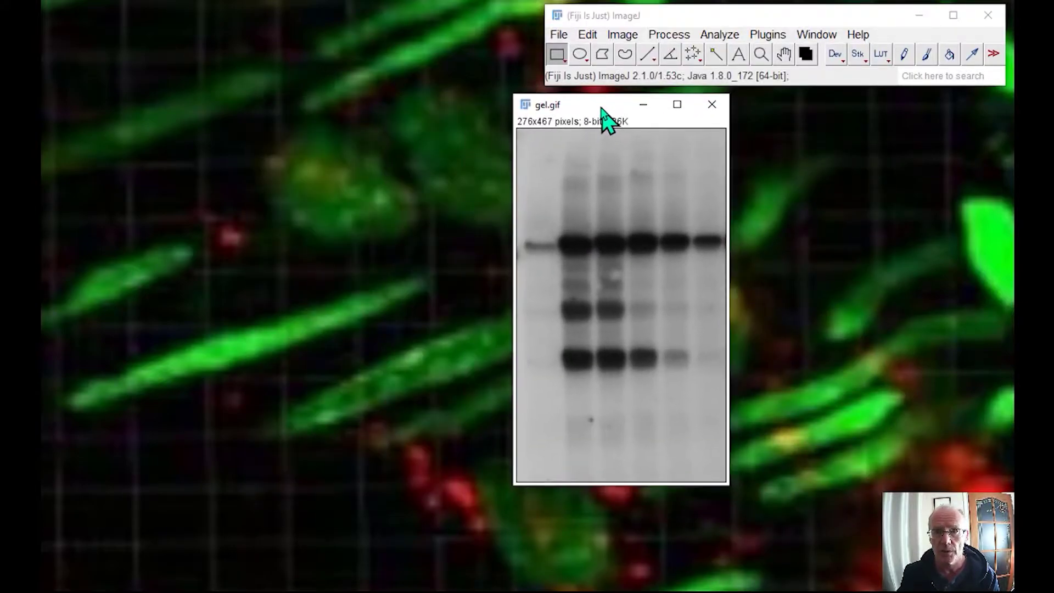
- Browse the Analyze > Gels menu and close it without running a command
click(731, 34)
mouse_move(738, 308)
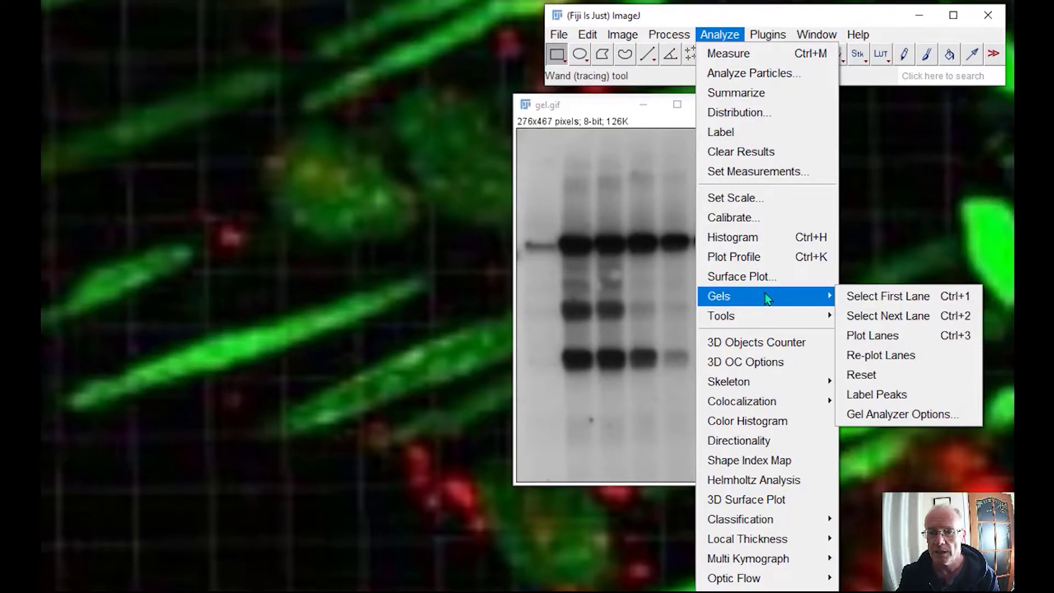
click(652, 141)
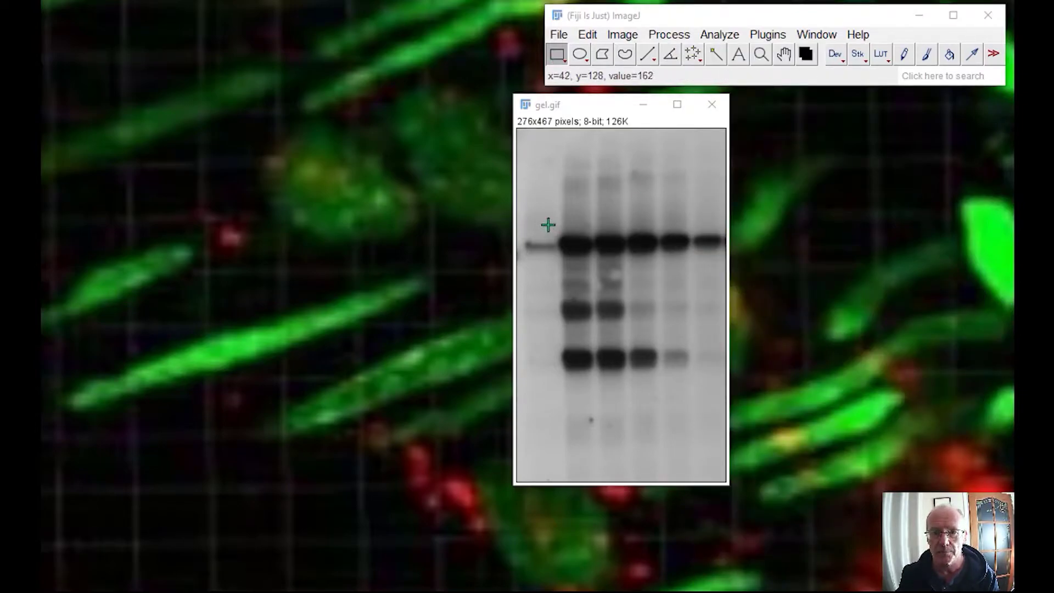
- Select the top band row and mark it as the first lane, confirming horizontal lanes
drag(549, 225, 727, 263)
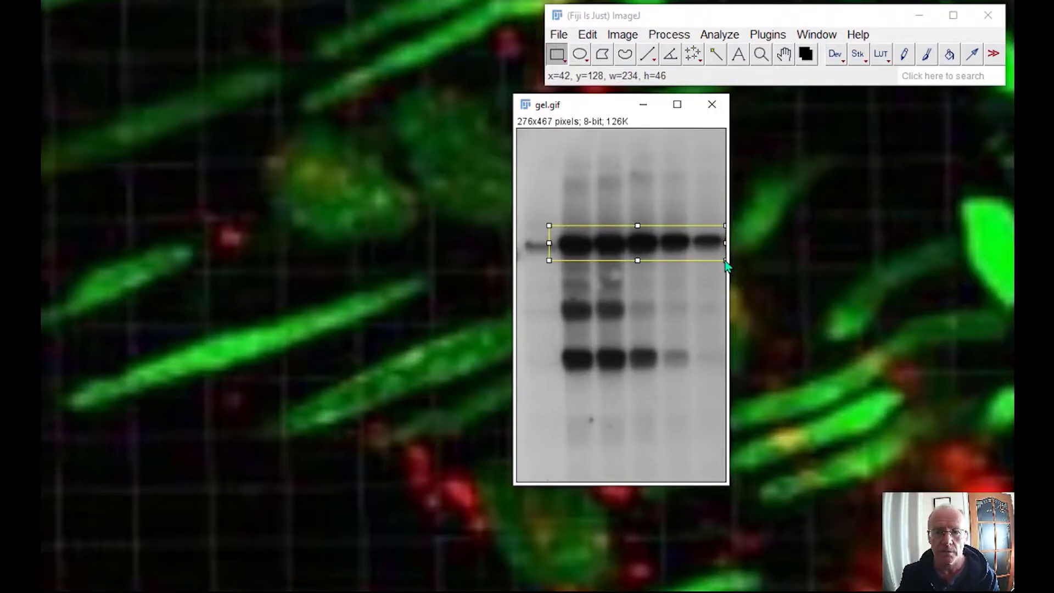
click(726, 36)
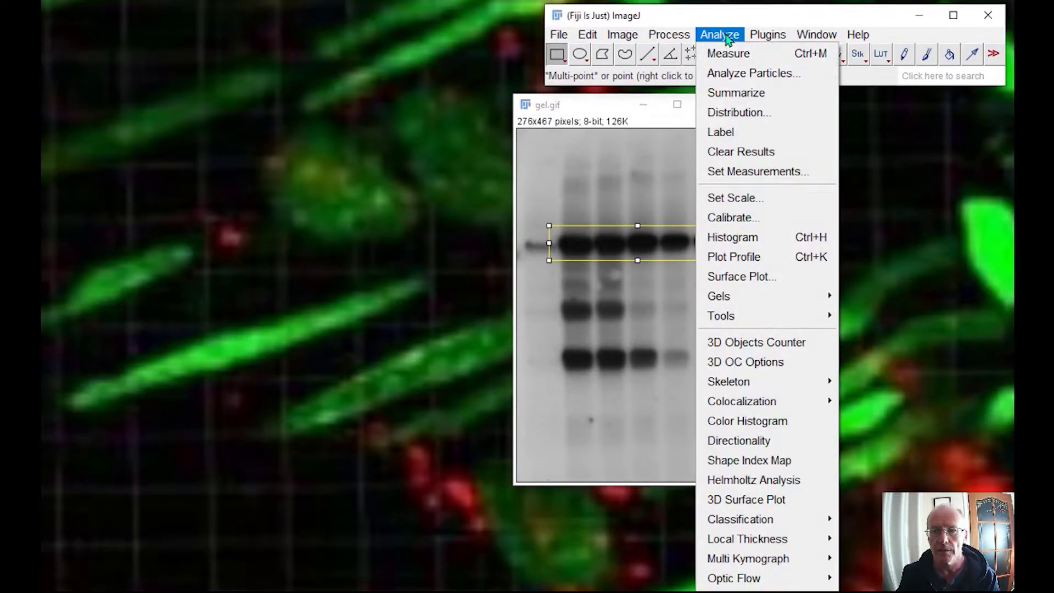
mouse_move(740, 294)
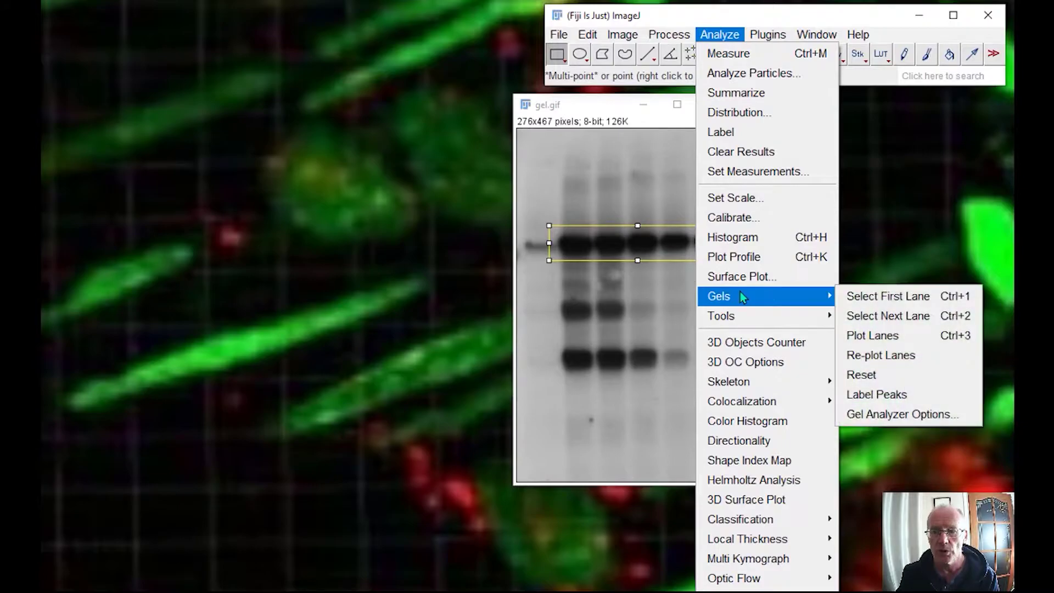
click(894, 297)
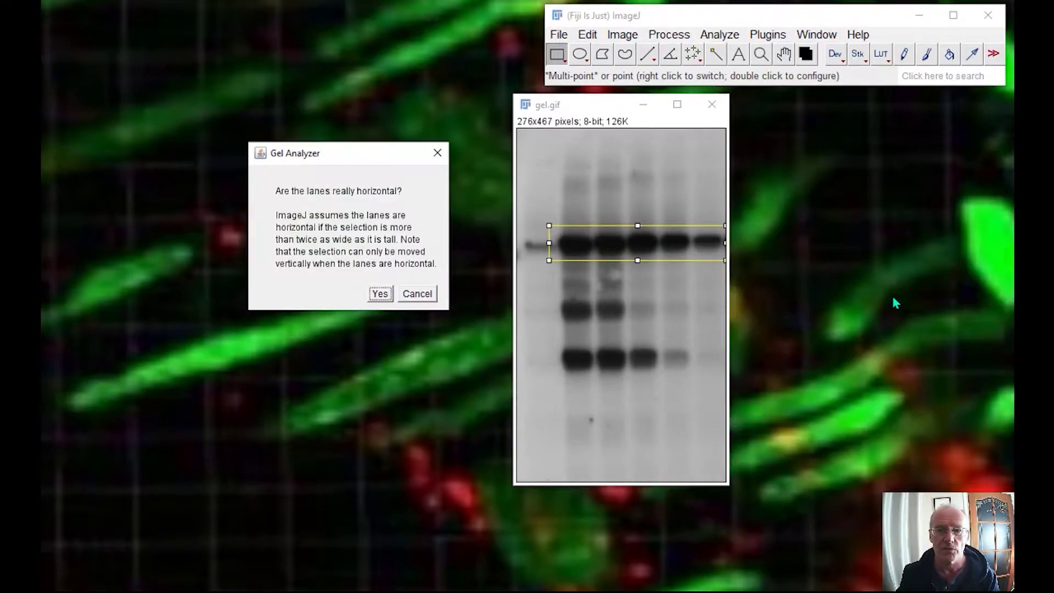
click(381, 295)
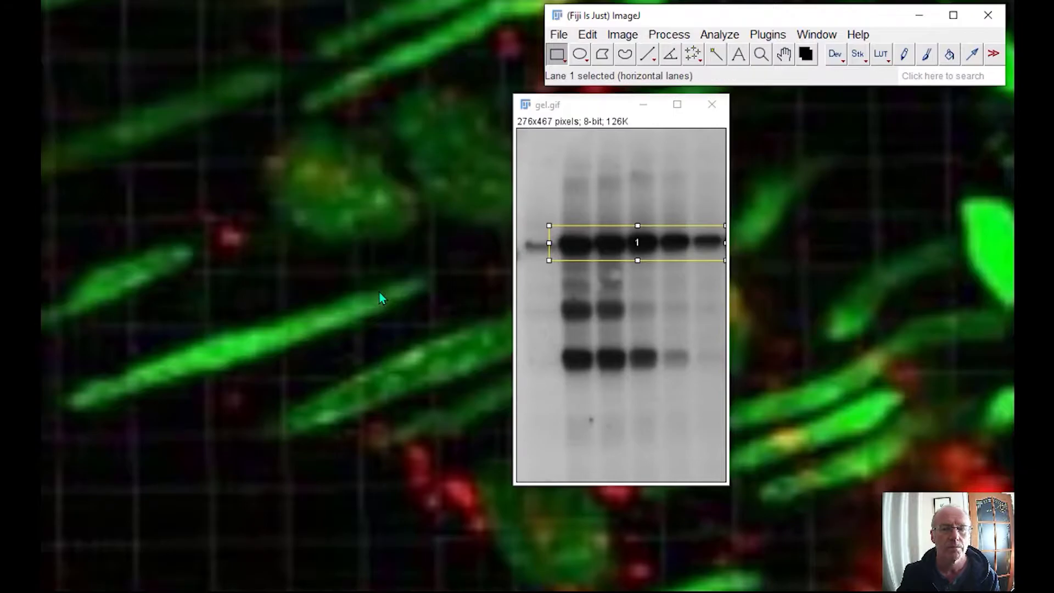
- Move the rectangle down onto the second and third band rows, marking them as lanes 2 and 3
drag(658, 246, 663, 311)
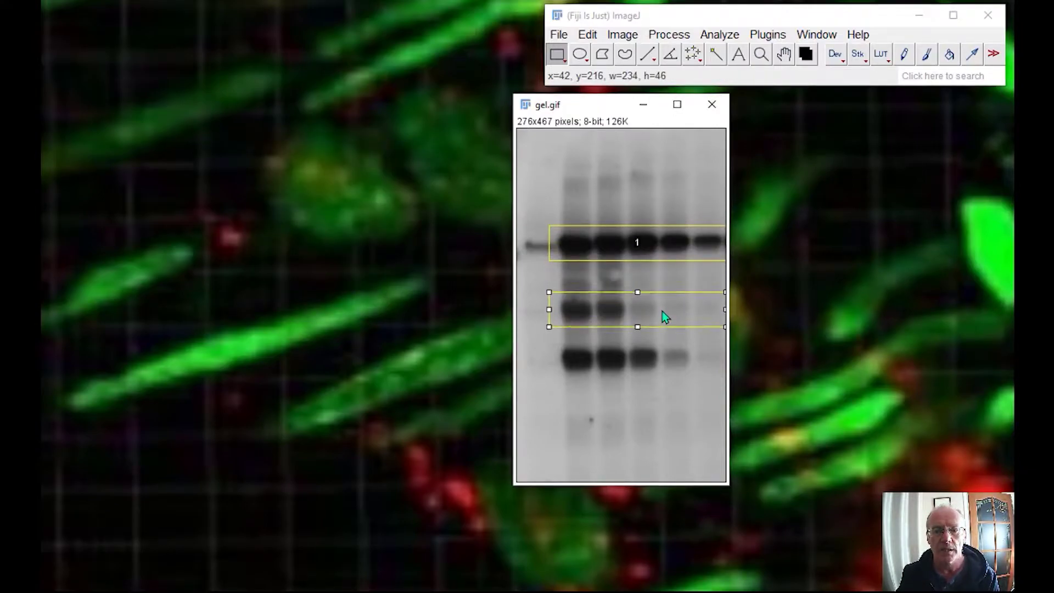
click(710, 36)
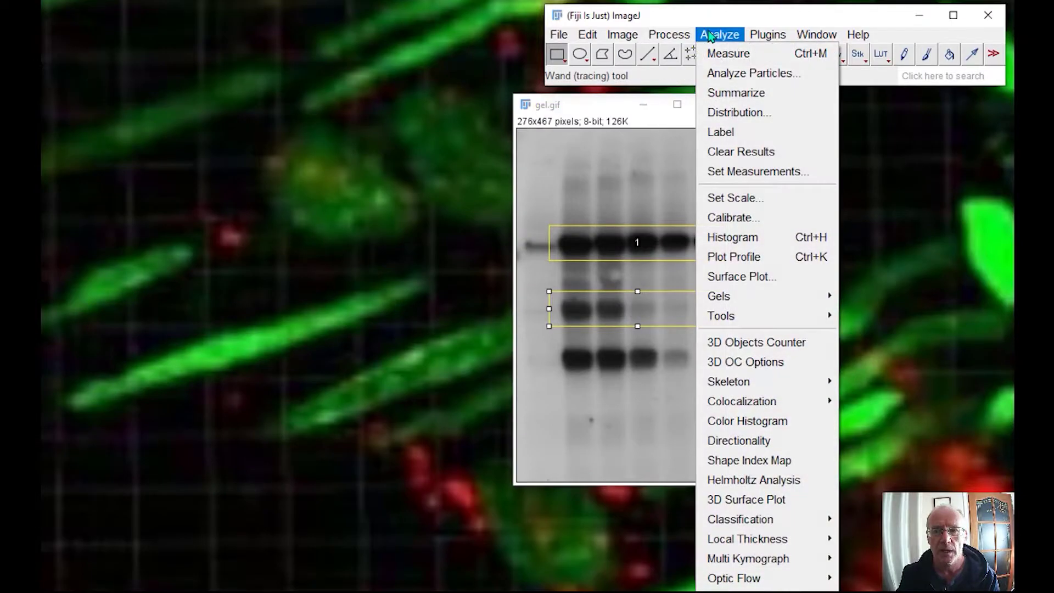
mouse_move(769, 297)
click(900, 311)
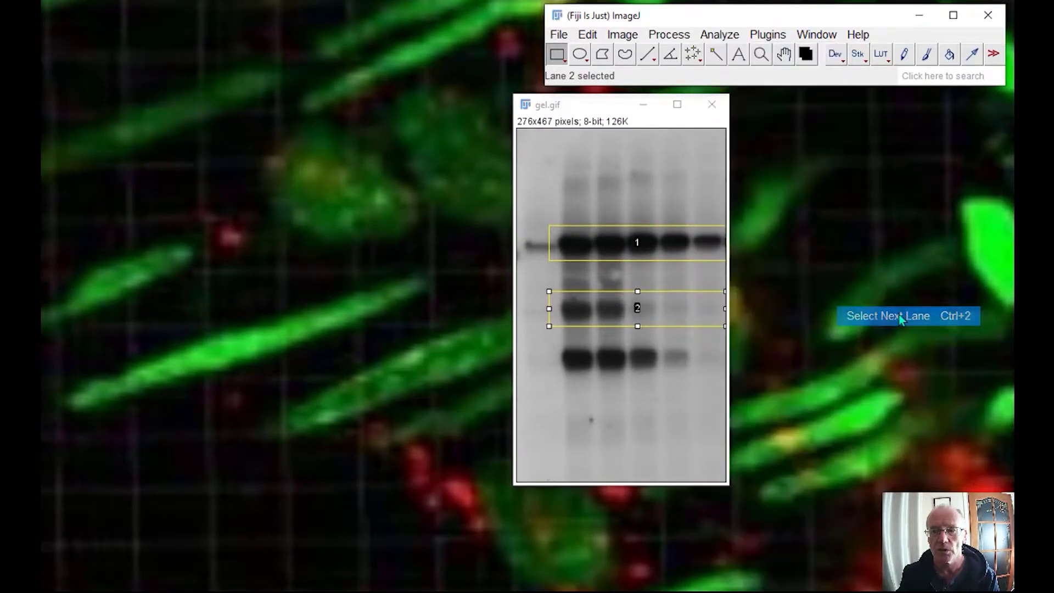
drag(664, 316, 671, 365)
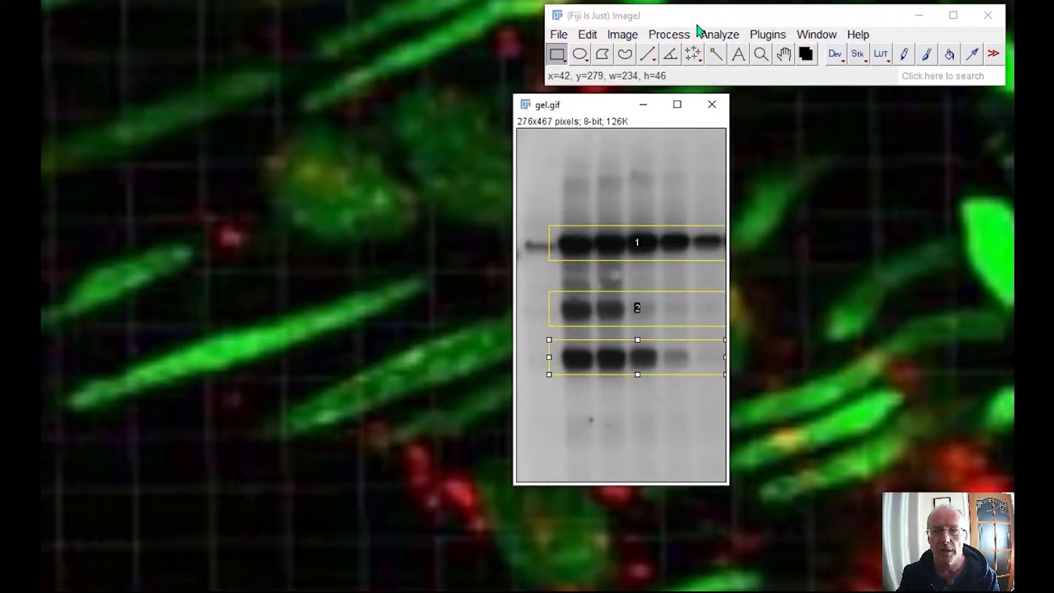
click(718, 35)
mouse_move(752, 300)
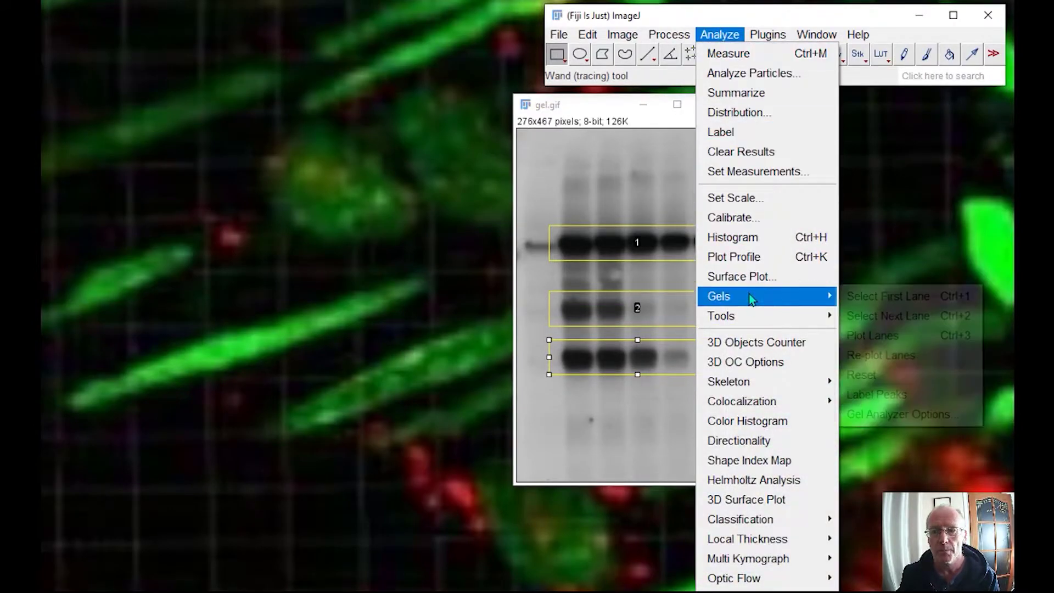
click(901, 324)
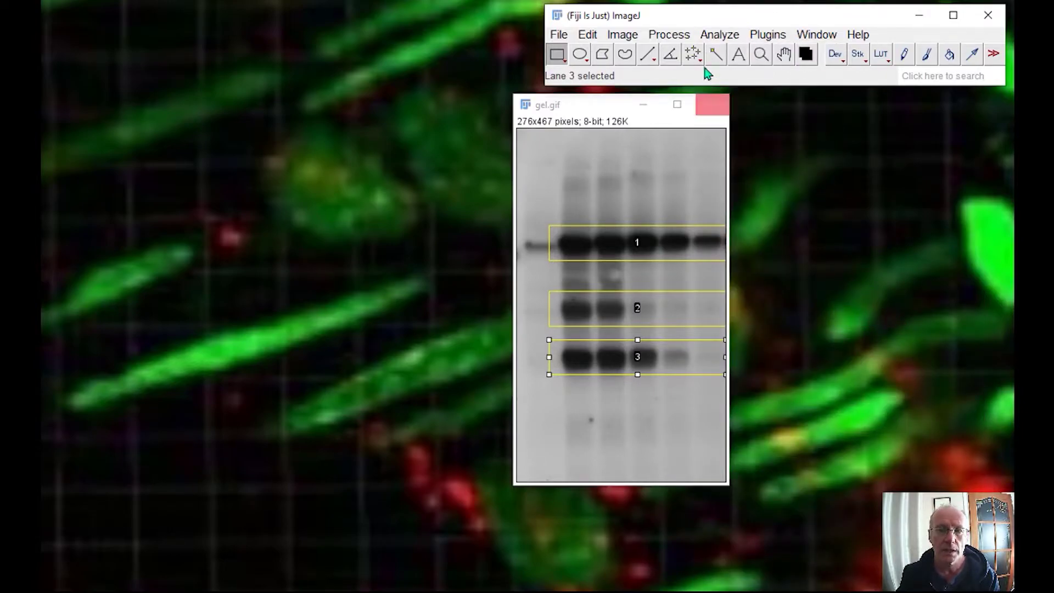
- Plot the intensity profiles of the three marked lanes with Analyze > Gels > Plot Lanes
click(729, 36)
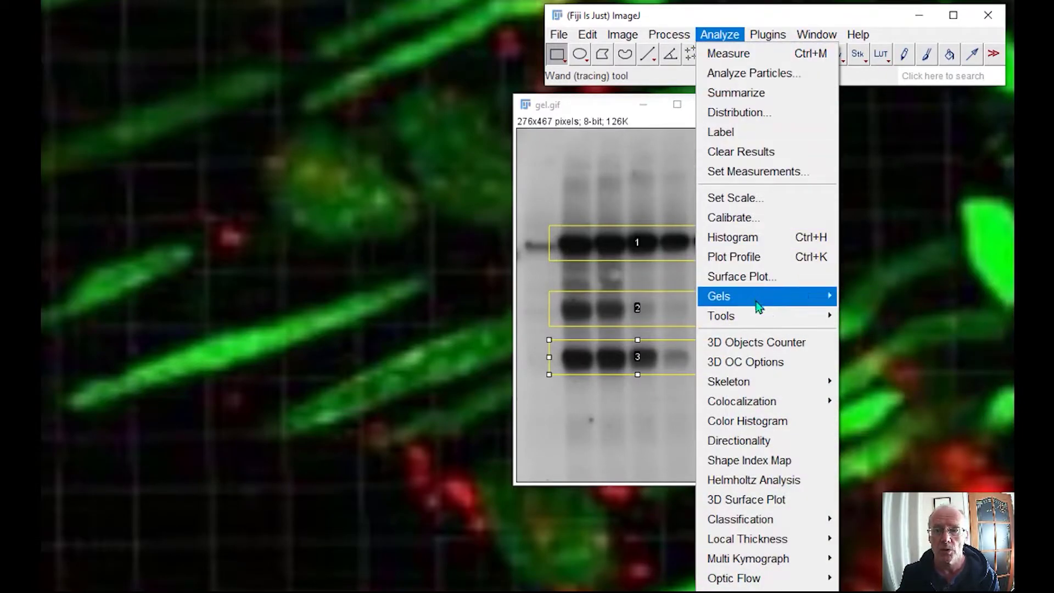
mouse_move(823, 297)
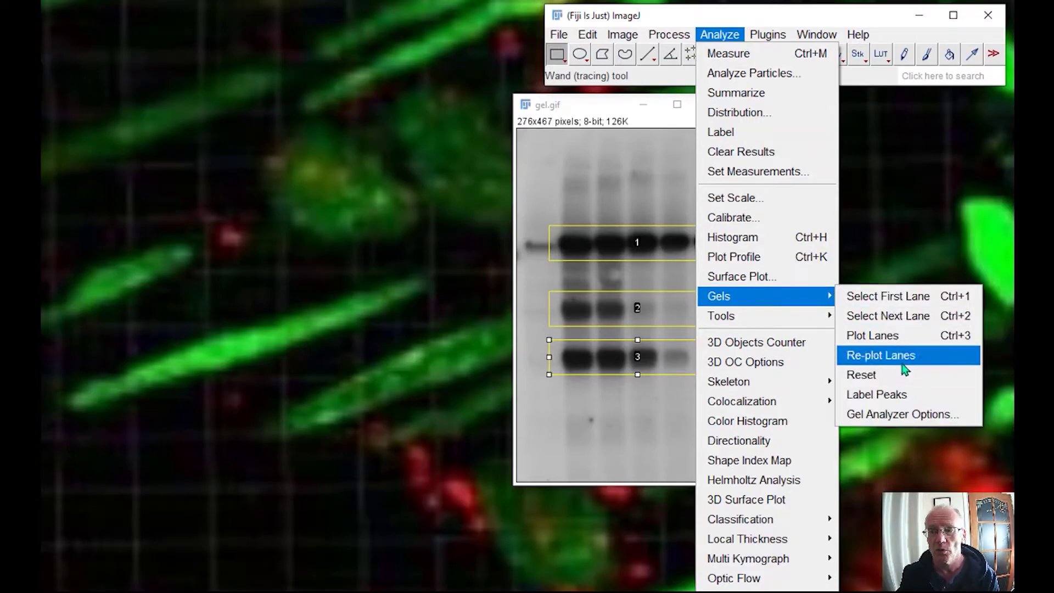
click(898, 336)
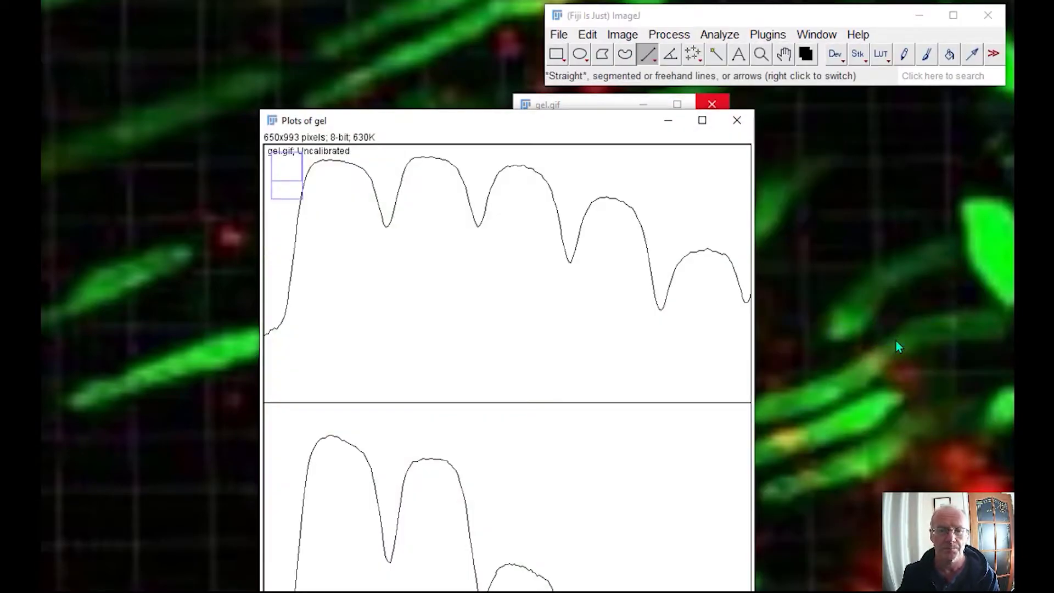
- Place the lane plots right and gel.gif left, then draw a baseline closing lane 1's first peak
drag(588, 134, 864, 141)
drag(610, 108, 294, 108)
drag(681, 132, 645, 119)
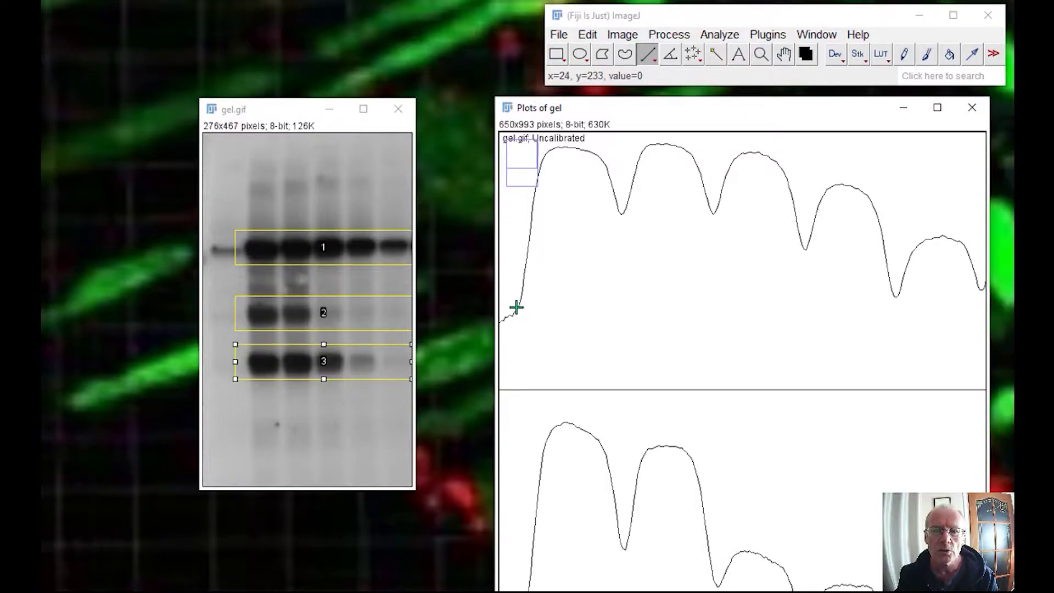
mouse_move(517, 307)
mouse_down()
mouse_move(550, 299)
mouse_move(617, 212)
mouse_up()
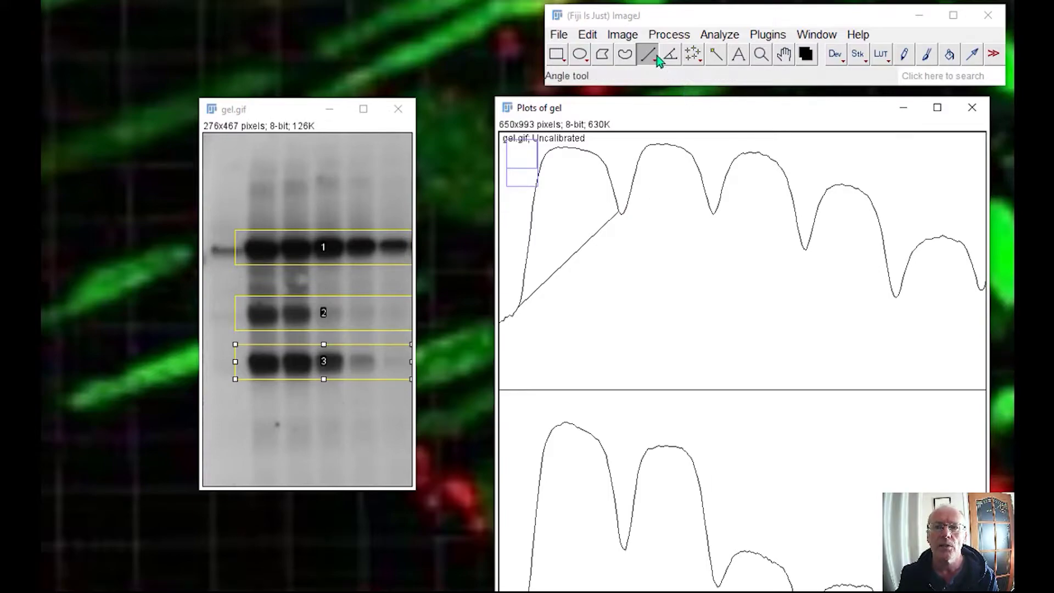
- Measure the first peak's area with the Wand tool and move the Results table aside
click(715, 54)
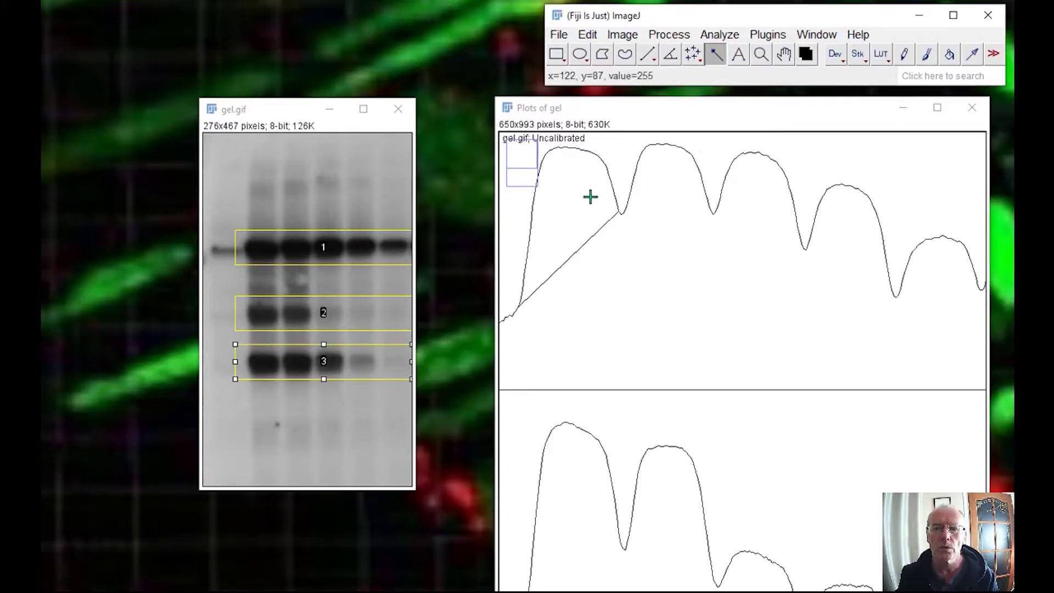
click(574, 197)
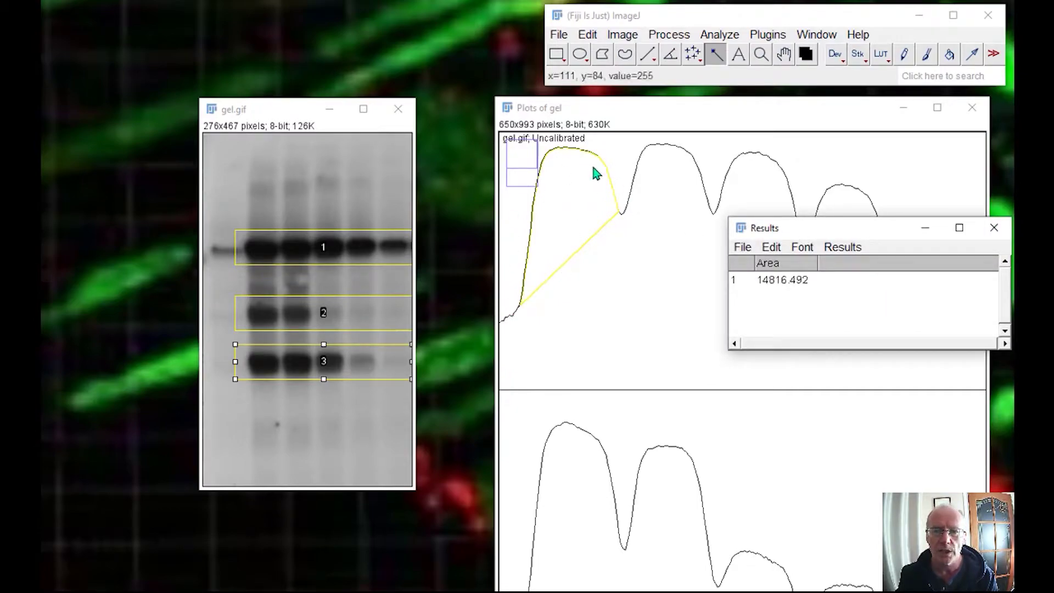
drag(822, 229, 319, 403)
- Draw a baseline across the second peak's valleys and record its area with the Wand tool
click(648, 53)
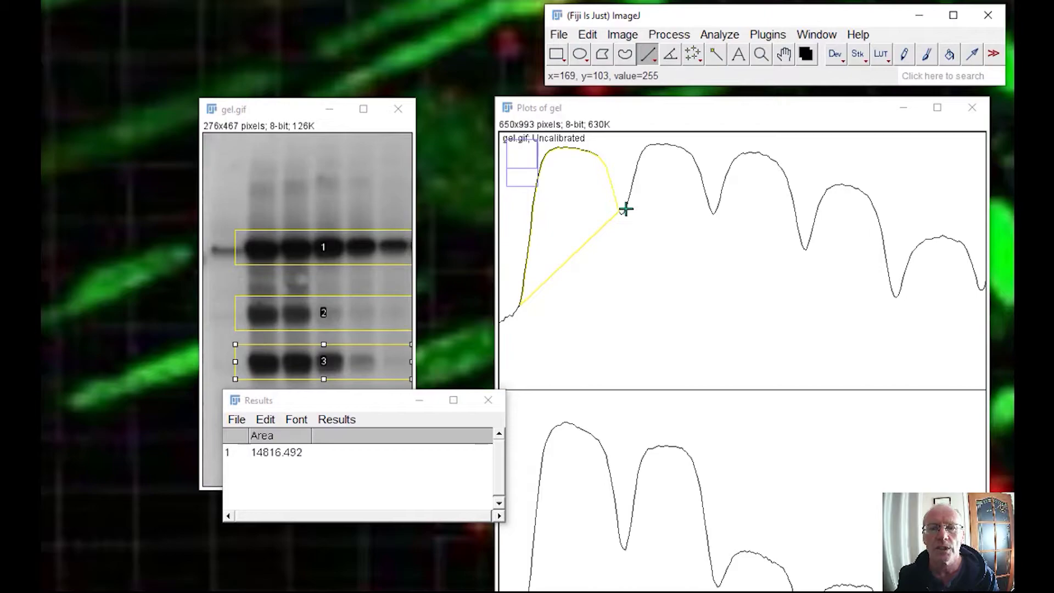
drag(625, 210, 650, 216)
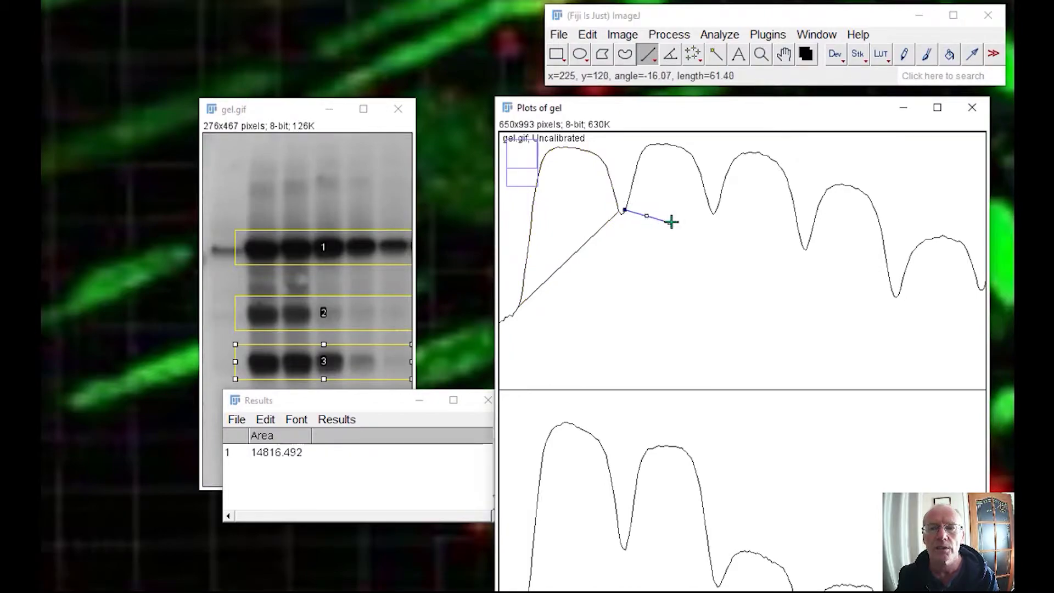
drag(671, 222, 710, 208)
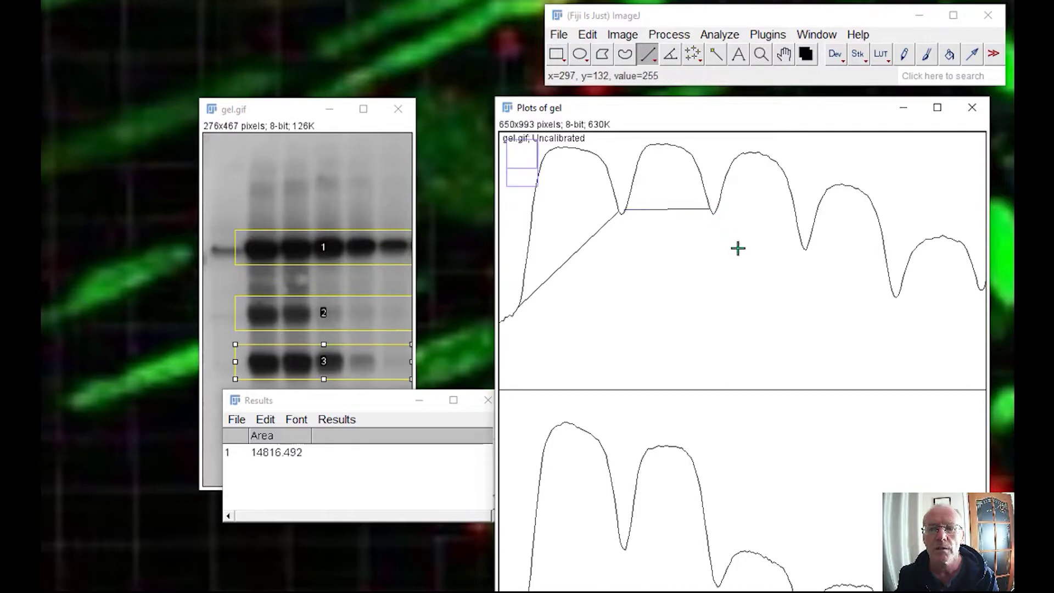
click(716, 54)
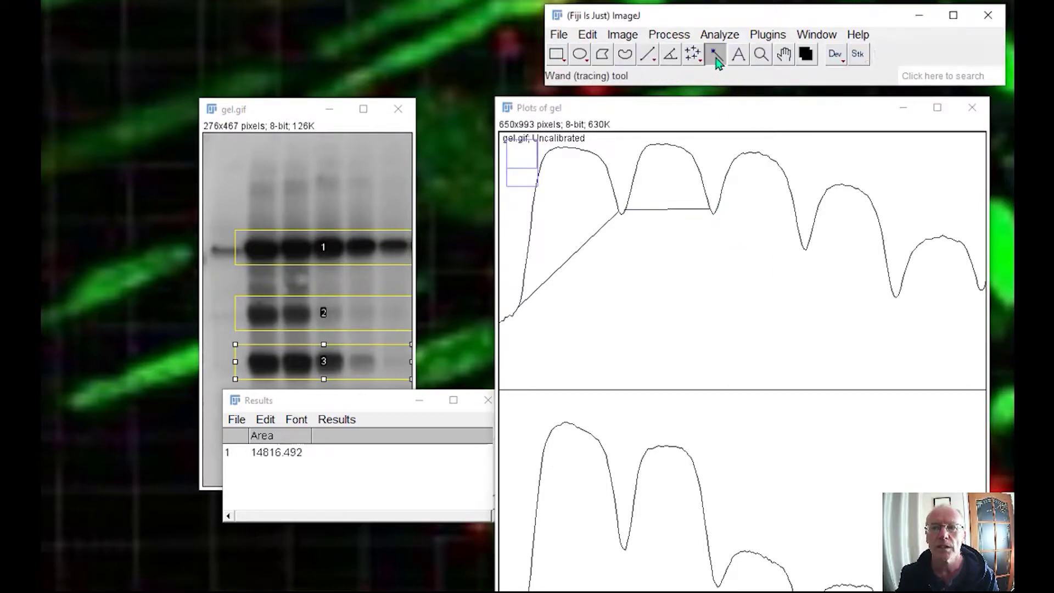
click(667, 172)
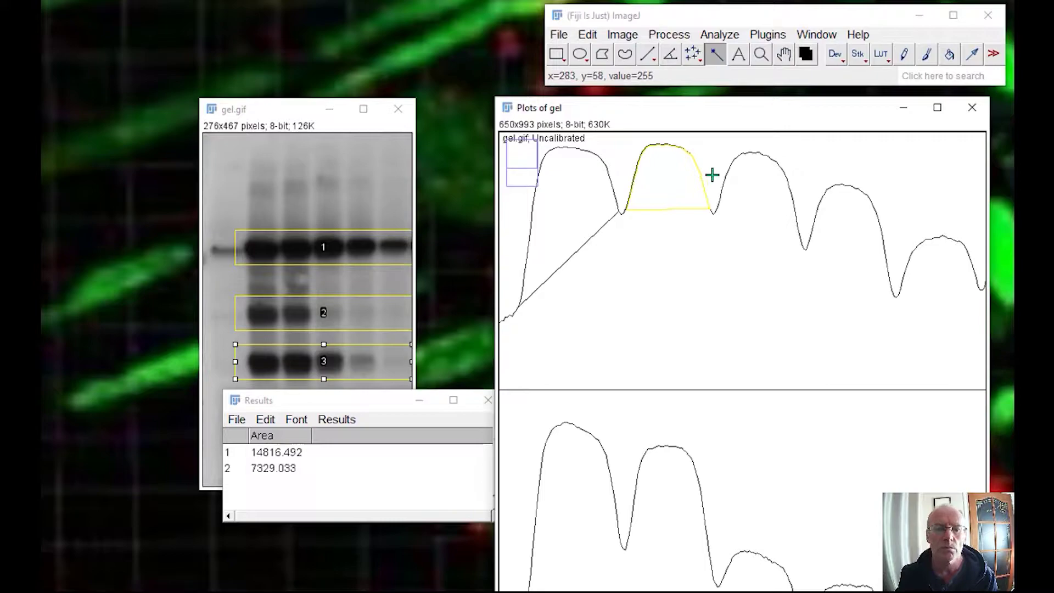
- Draw a baseline under the third peak and record its area, 199398.329, in Results
click(648, 54)
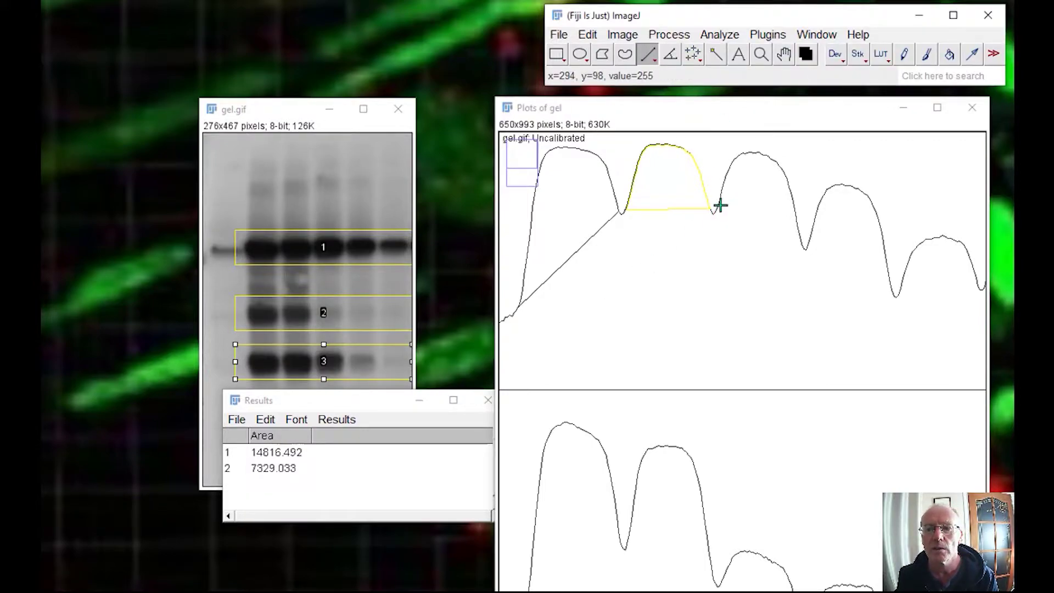
mouse_move(716, 210)
mouse_down()
mouse_move(800, 240)
mouse_move(812, 255)
mouse_up()
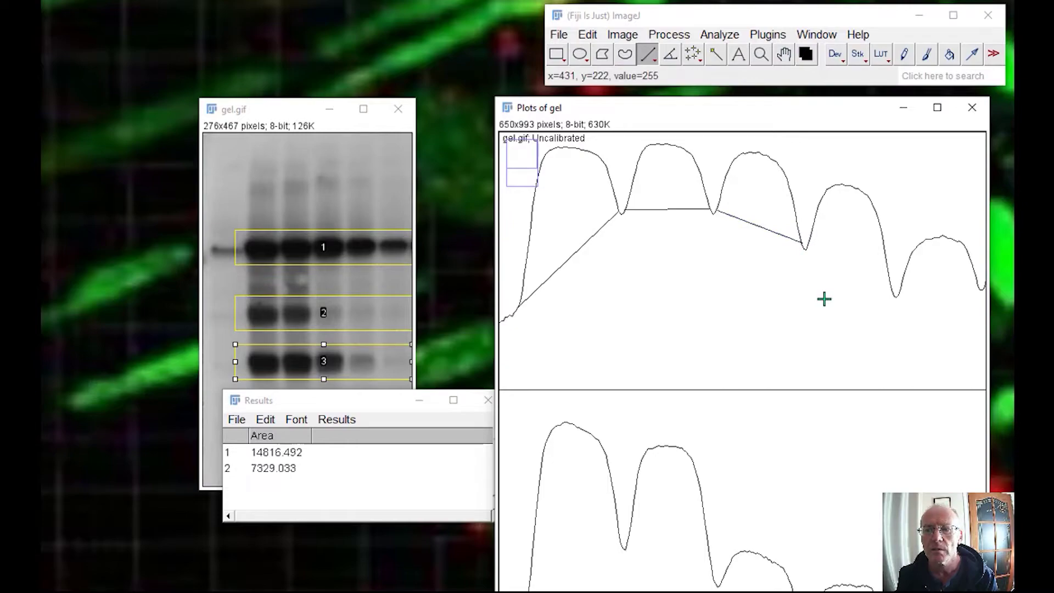
click(715, 55)
click(767, 188)
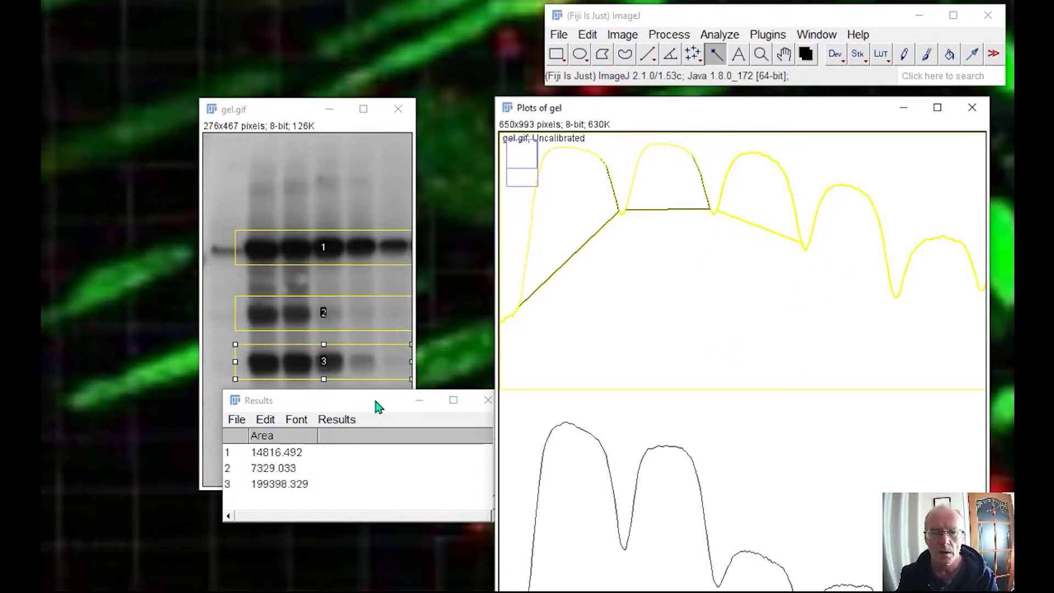
drag(377, 406, 627, 289)
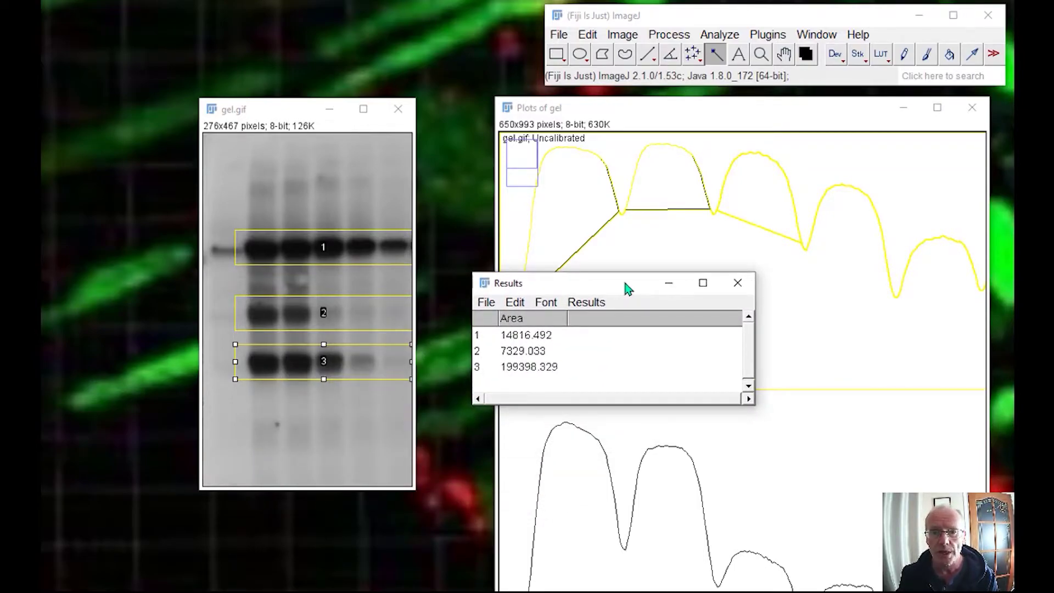
- Close the Results table and the Plots of gel window without saving
click(735, 283)
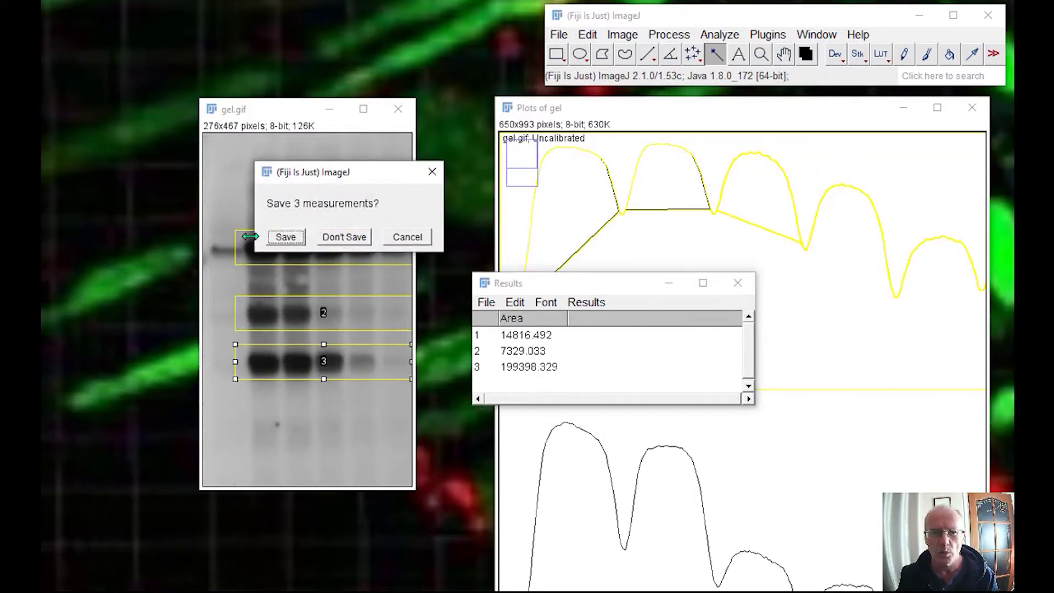
click(329, 242)
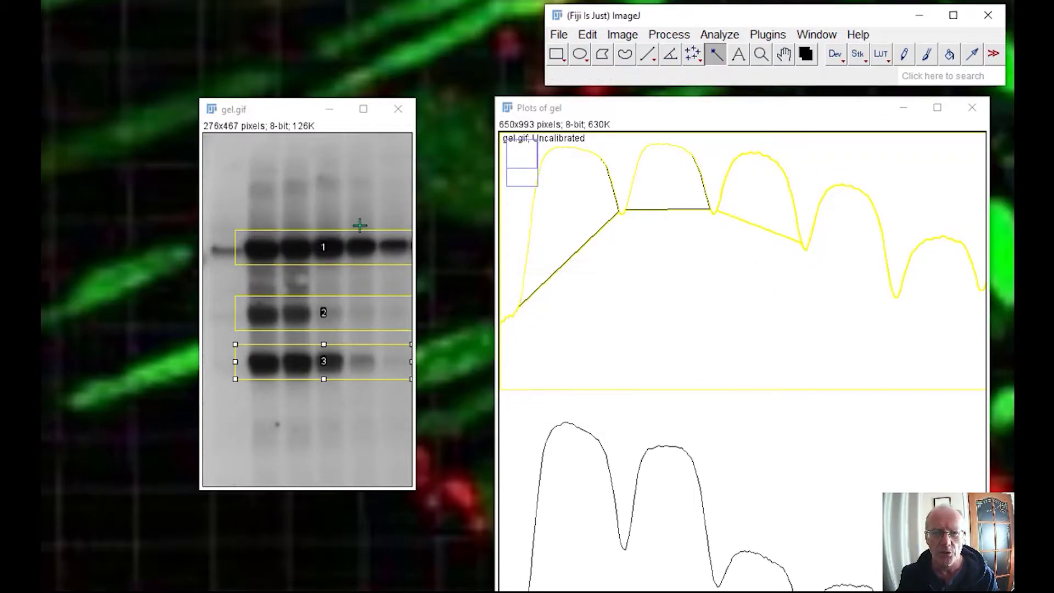
click(972, 107)
click(345, 238)
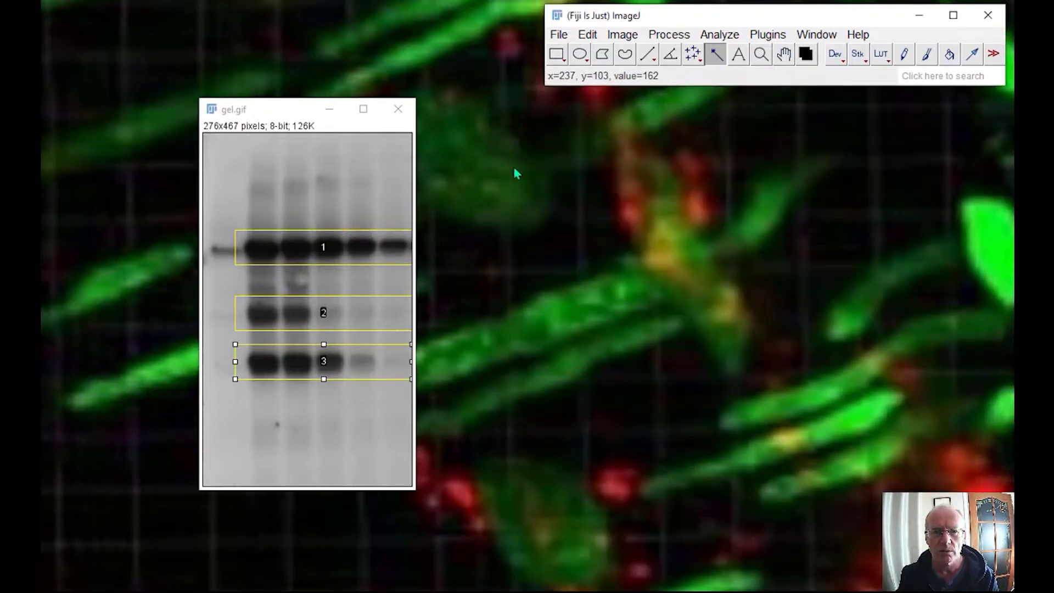
- Reset the gel analyzer and remove the remaining selection with Edit > Selection > Select None
drag(291, 116, 564, 113)
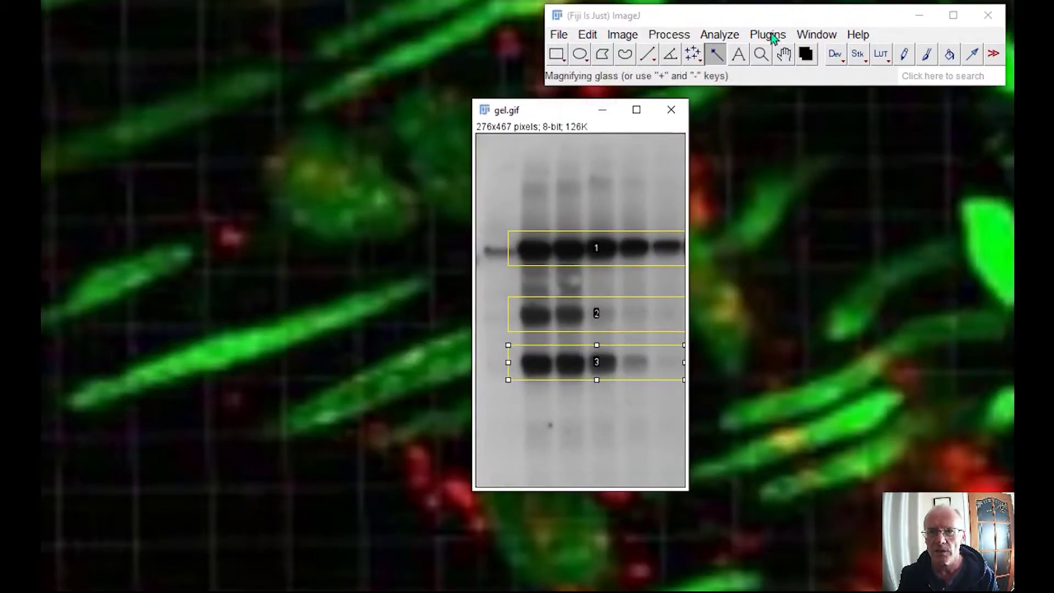
click(718, 35)
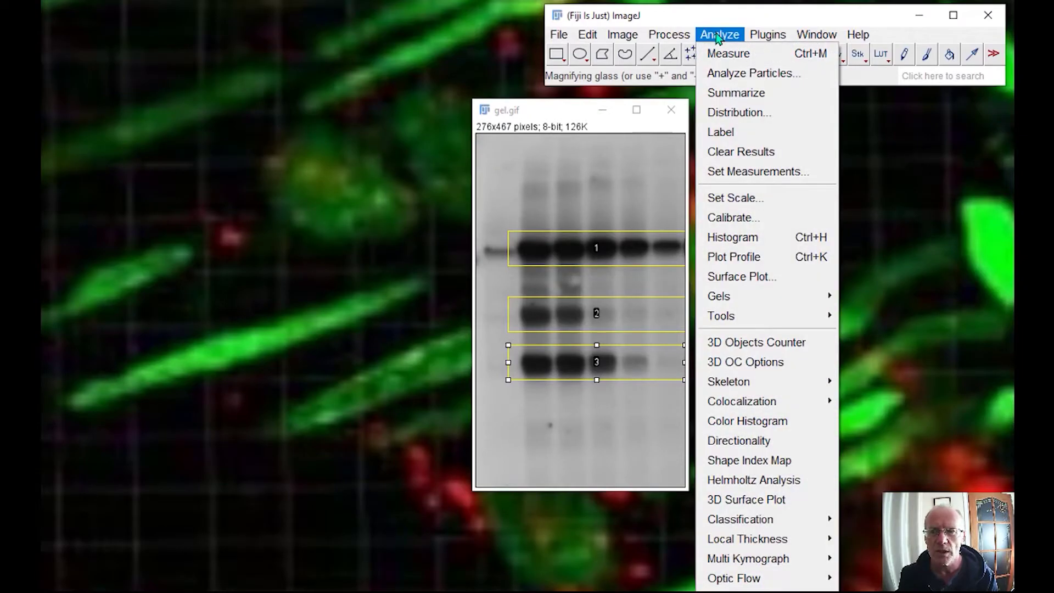
mouse_move(802, 297)
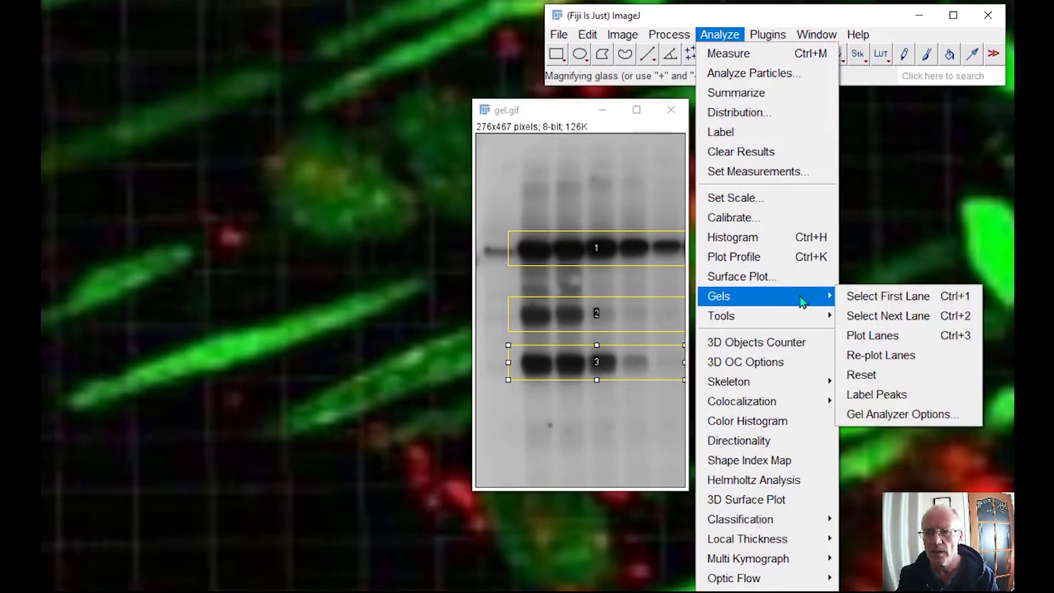
click(911, 375)
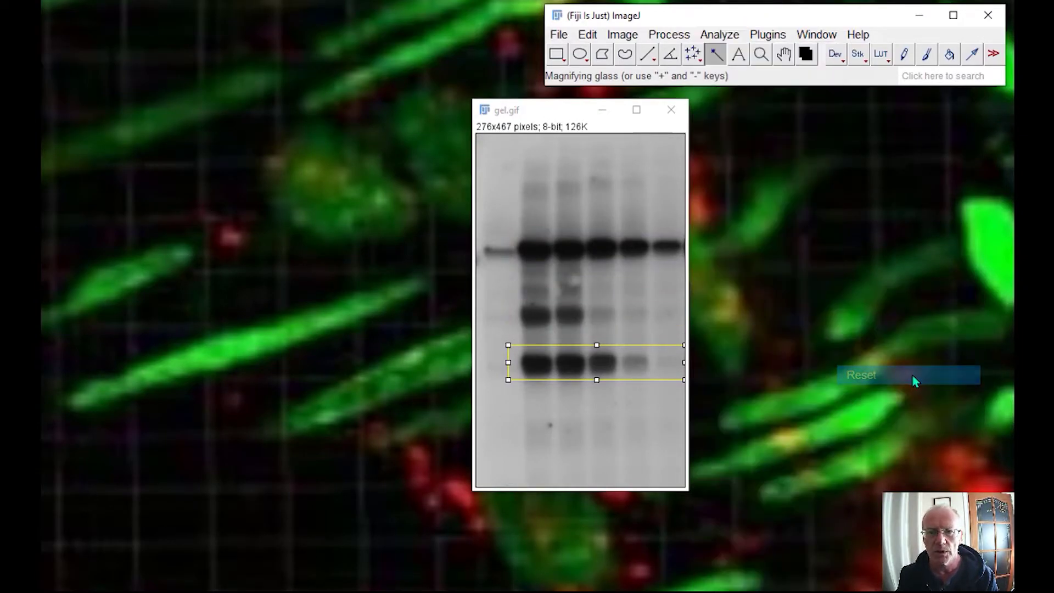
click(596, 38)
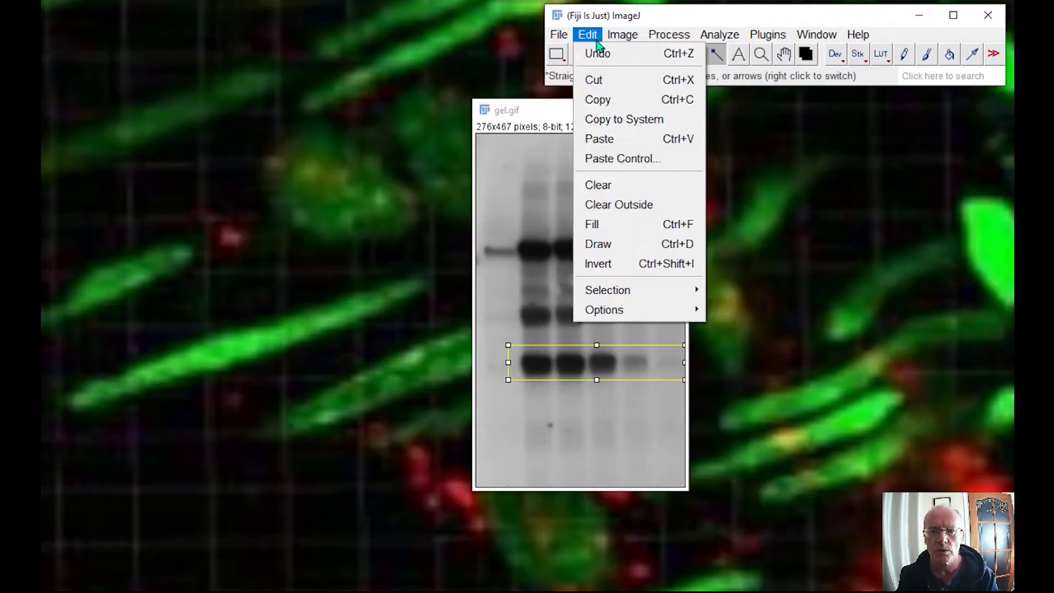
mouse_move(634, 285)
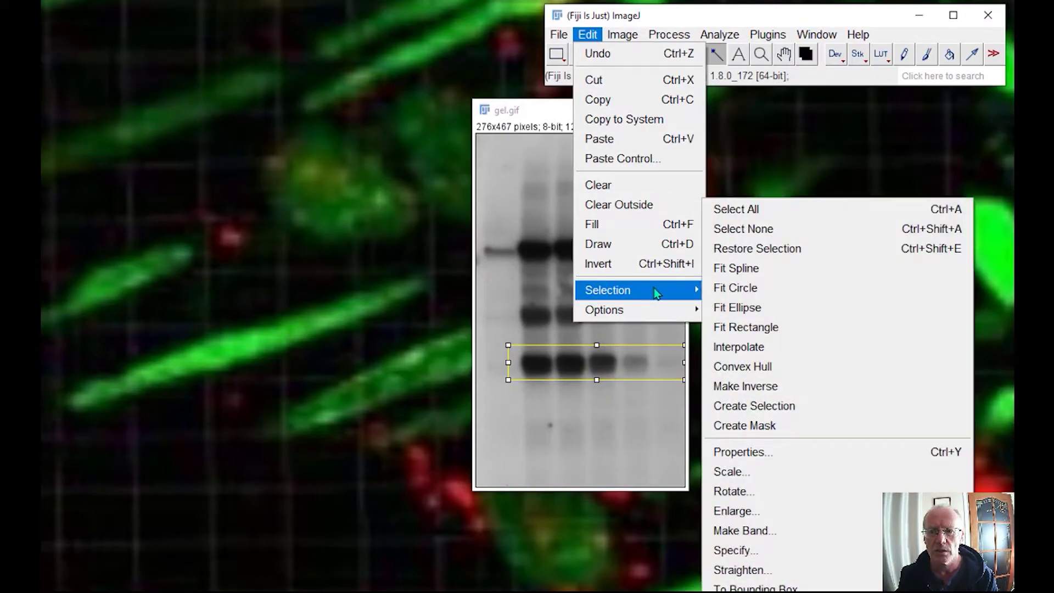
click(742, 233)
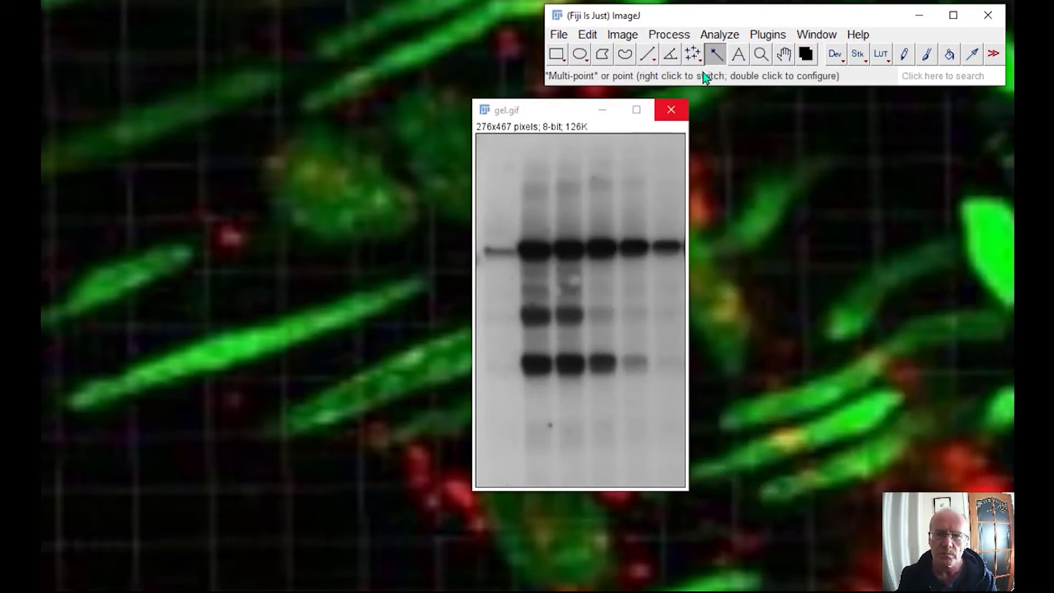
- Zoom into the gel's bands and widen the image window, settling at 200%
click(764, 56)
click(593, 273)
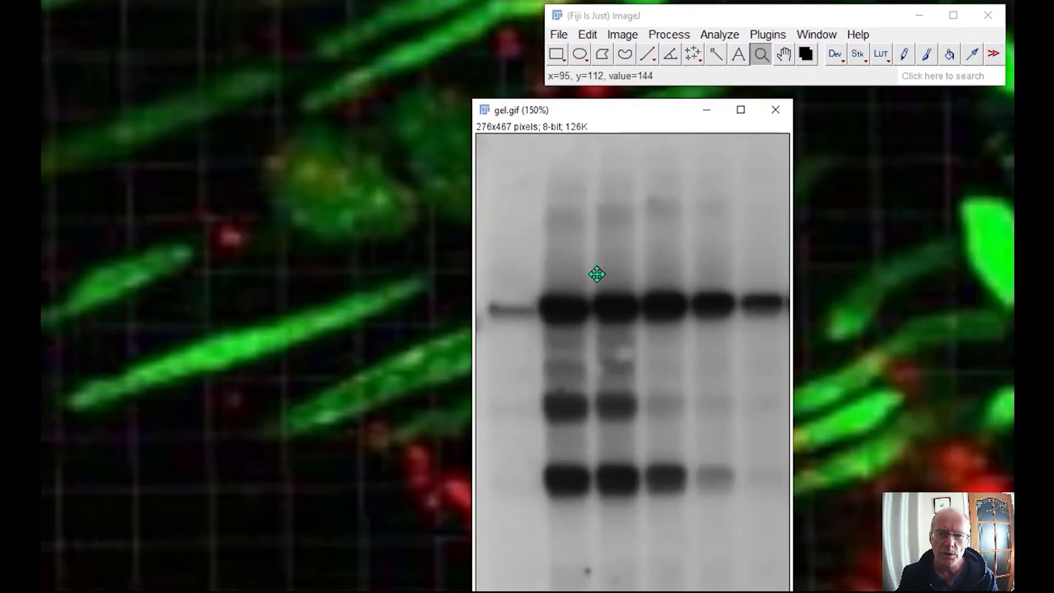
click(588, 308)
click(626, 355)
drag(649, 112, 568, 99)
click(818, 372)
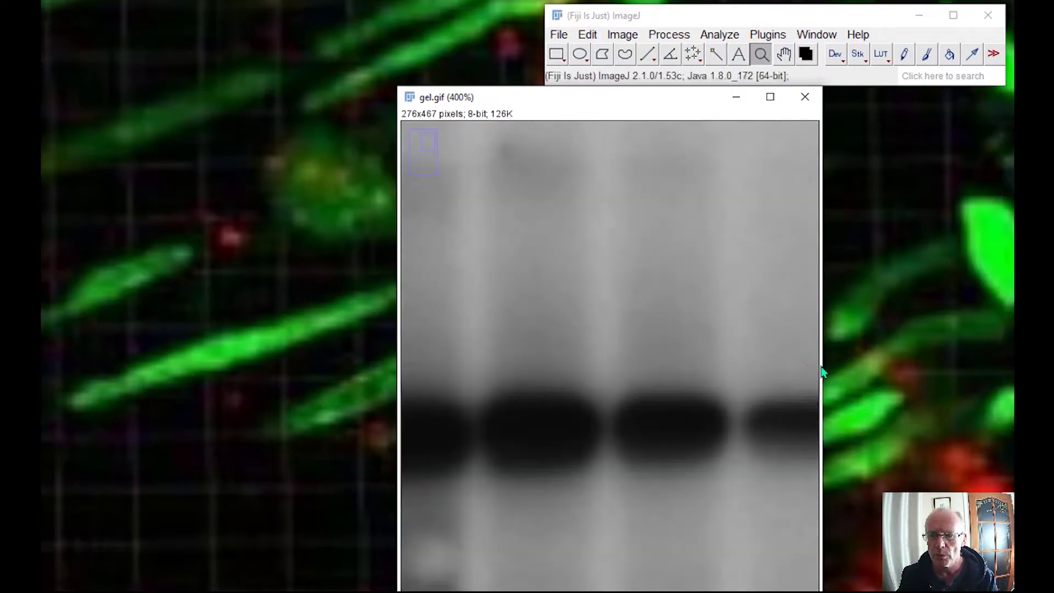
drag(821, 369, 1013, 369)
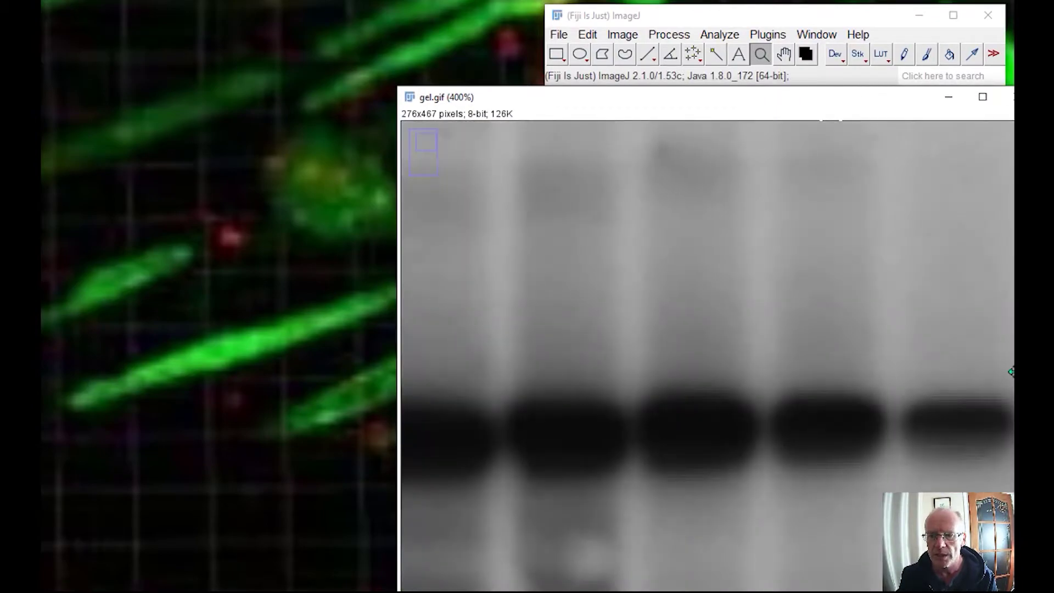
key(4)
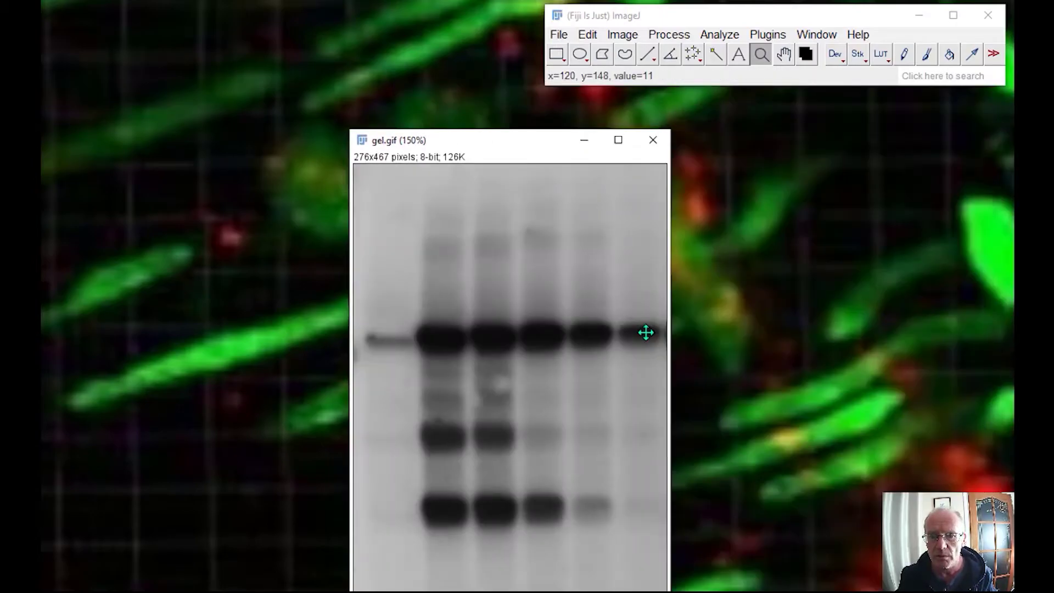
click(604, 343)
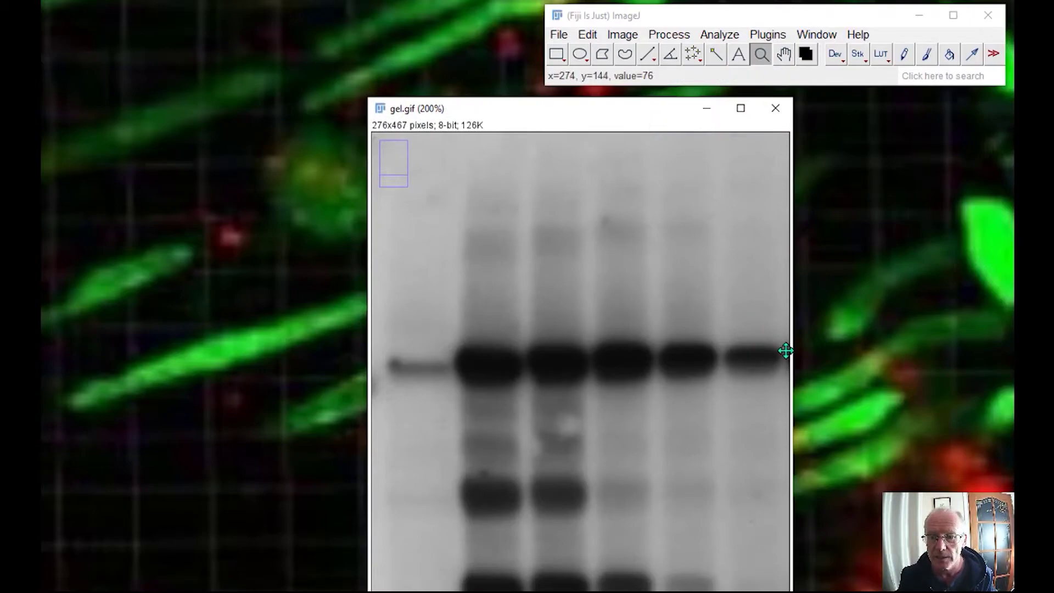
- Draw a rectangle around the first dark band and zoom the gel in to 400%
click(557, 53)
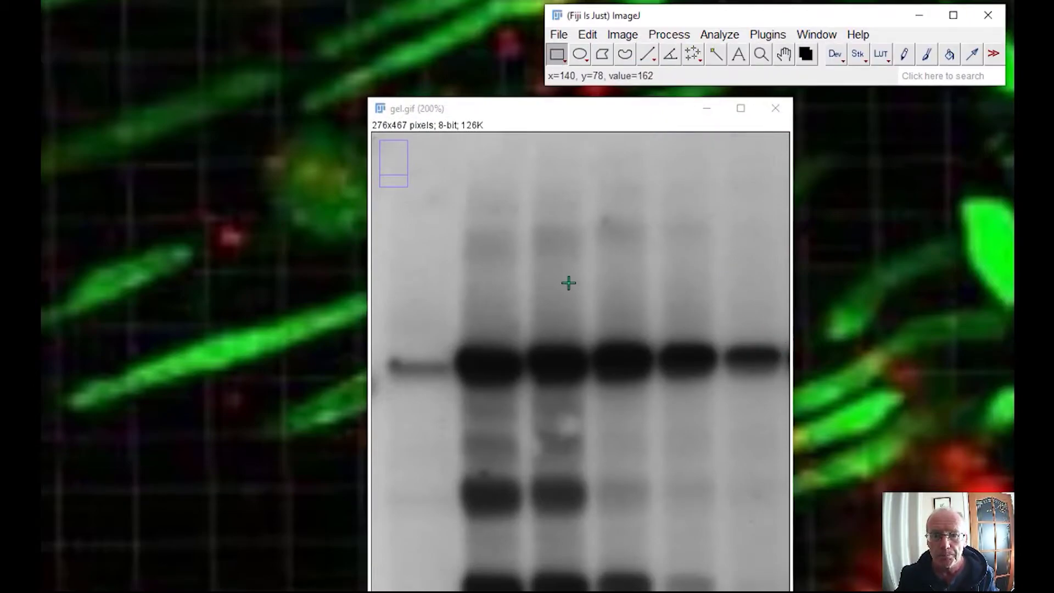
drag(439, 335, 527, 390)
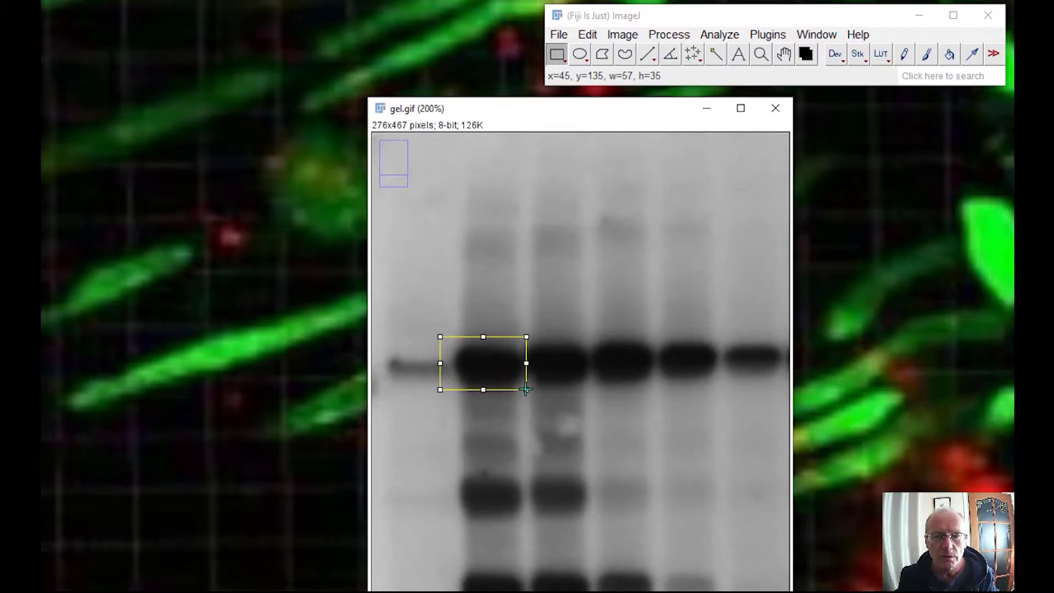
click(761, 54)
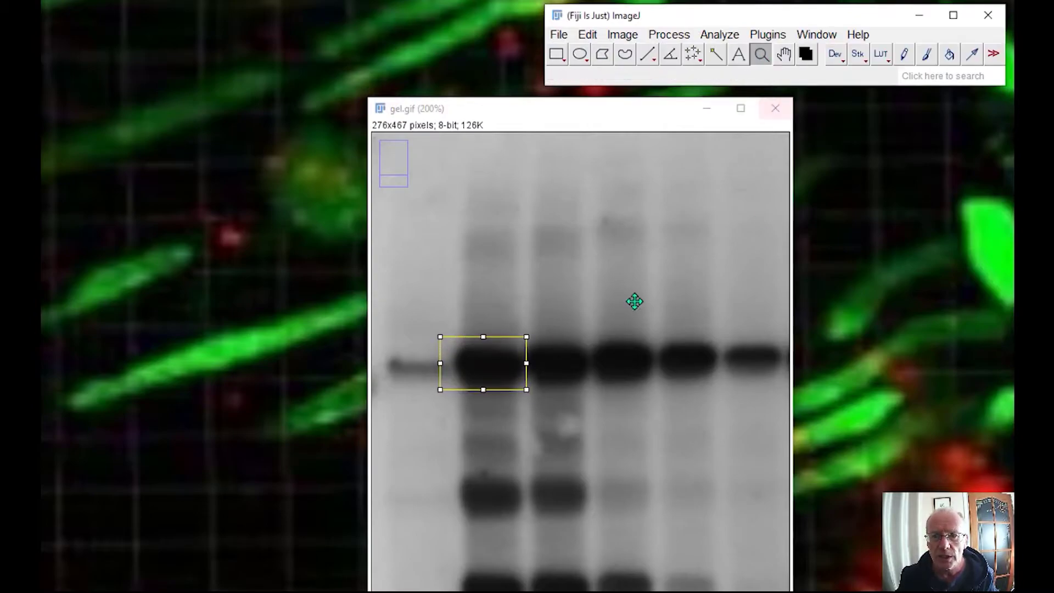
click(505, 365)
drag(796, 366, 1013, 376)
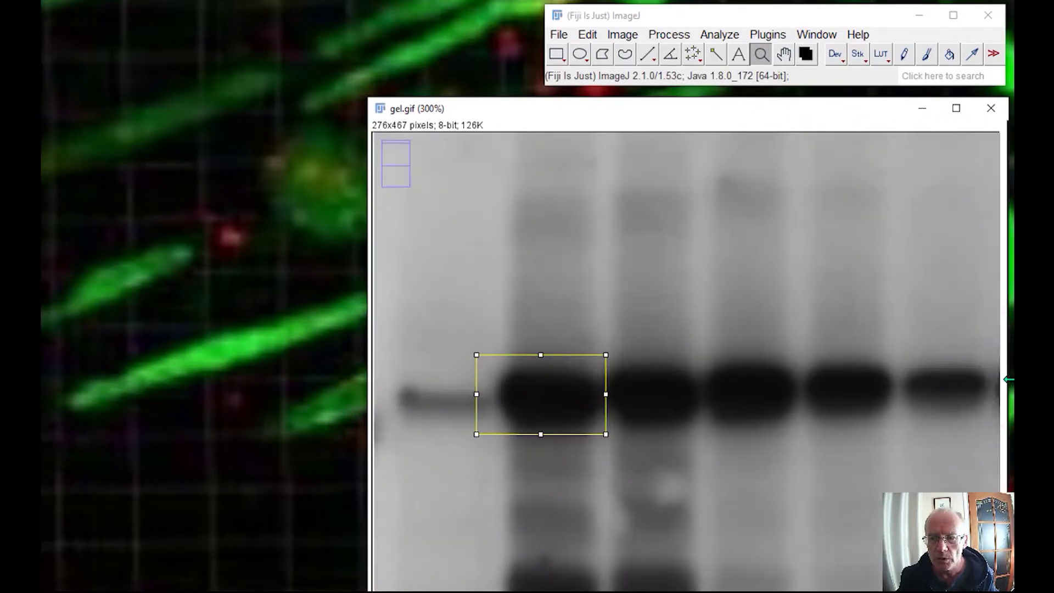
click(563, 390)
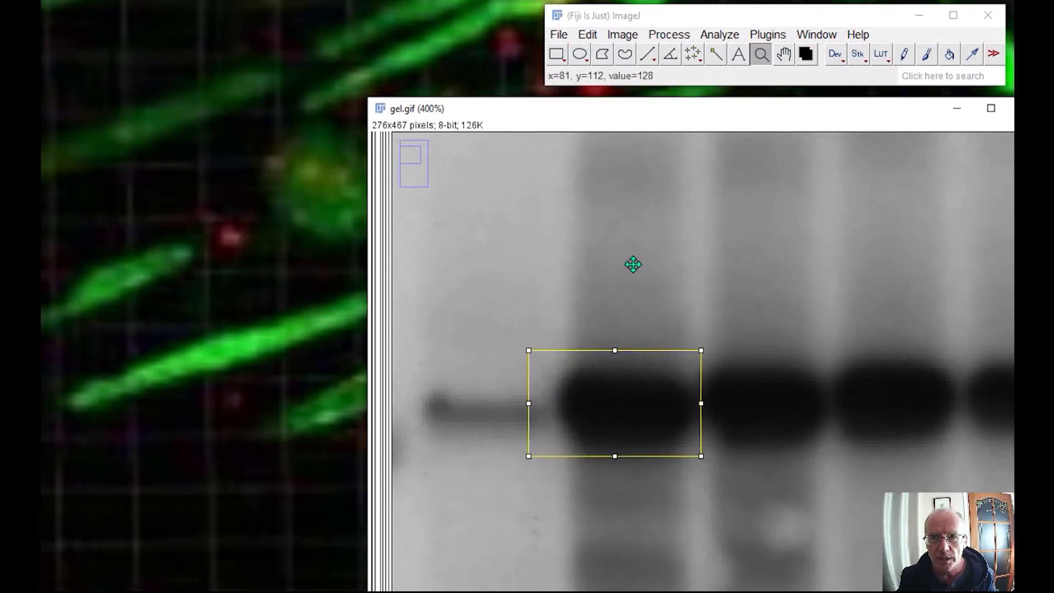
- Adjust the rectangle's position and edges to fit snugly around the first band
click(557, 55)
drag(611, 382, 619, 391)
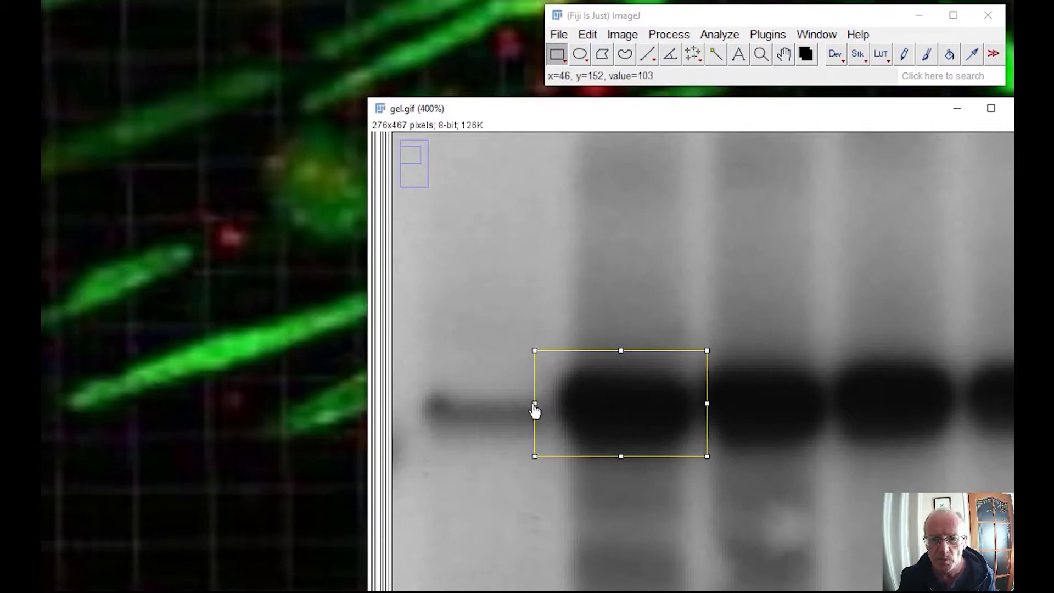
drag(535, 404, 544, 406)
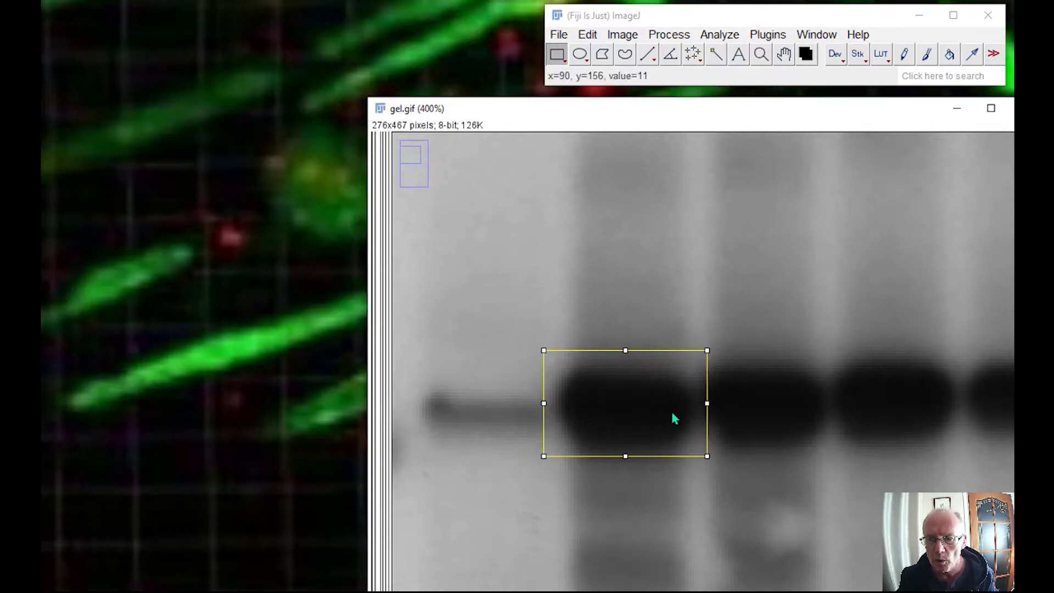
drag(708, 409, 705, 410)
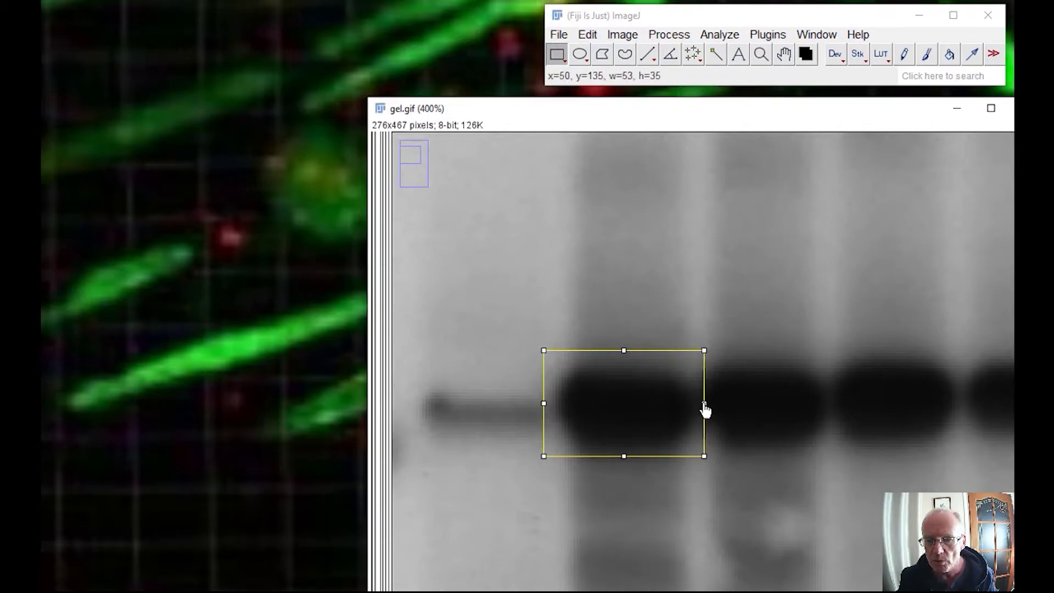
drag(623, 457, 624, 466)
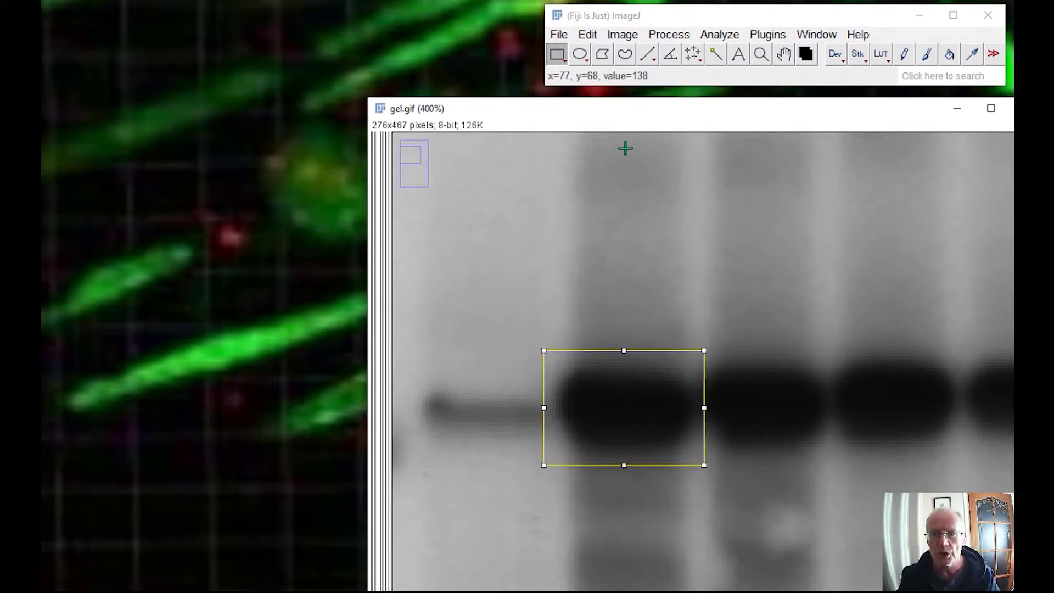
click(623, 35)
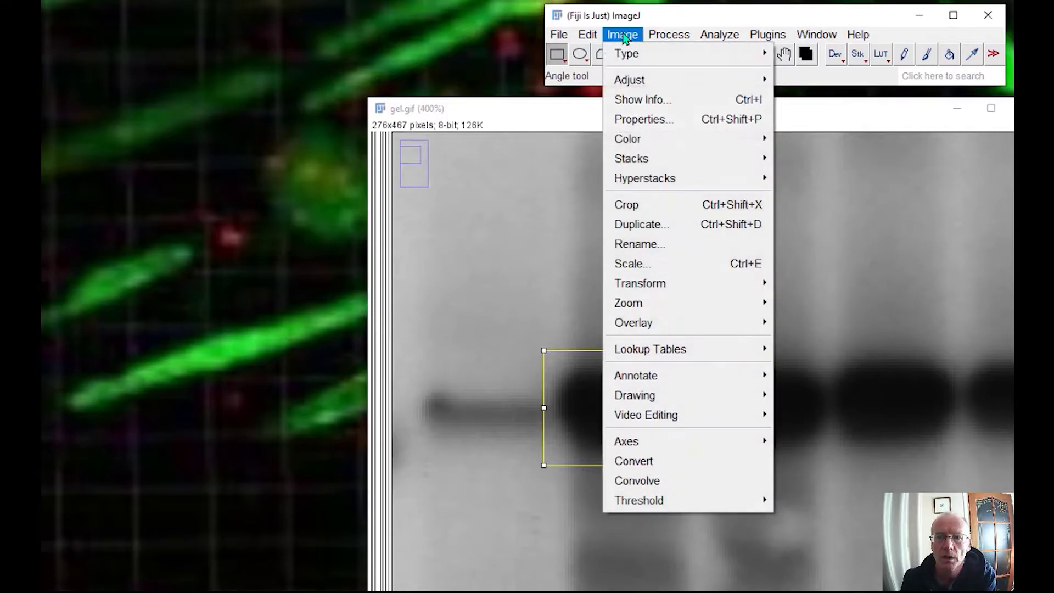
- Open Image > Adjust > Threshold and lower the upper threshold over the band cores
mouse_move(640, 80)
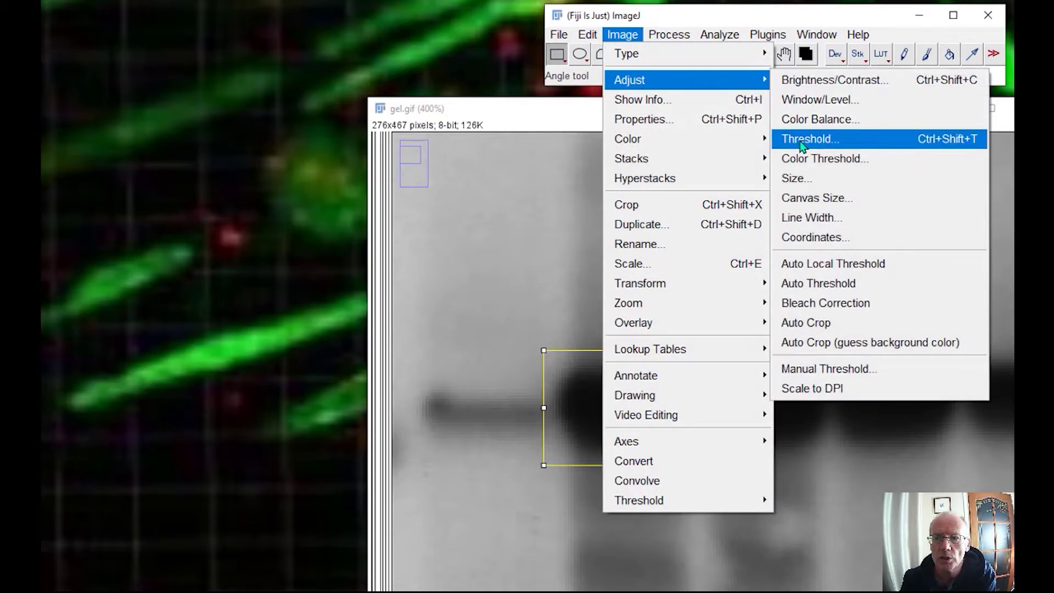
click(800, 140)
drag(651, 173, 486, 98)
drag(404, 203, 390, 204)
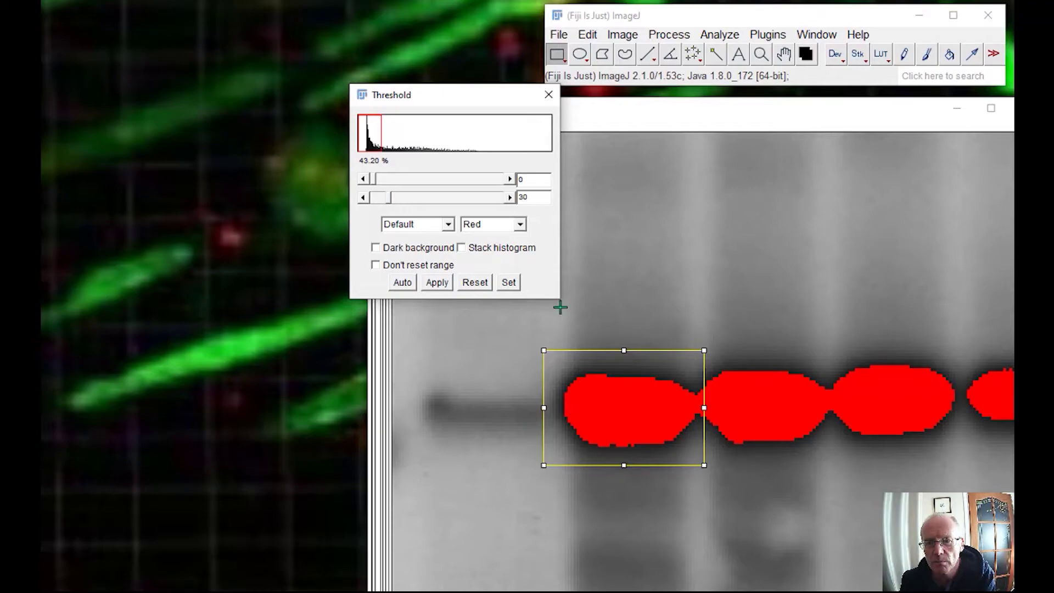
- Trim the rectangle's left and right edges and raise the upper threshold to 36
drag(705, 413, 699, 413)
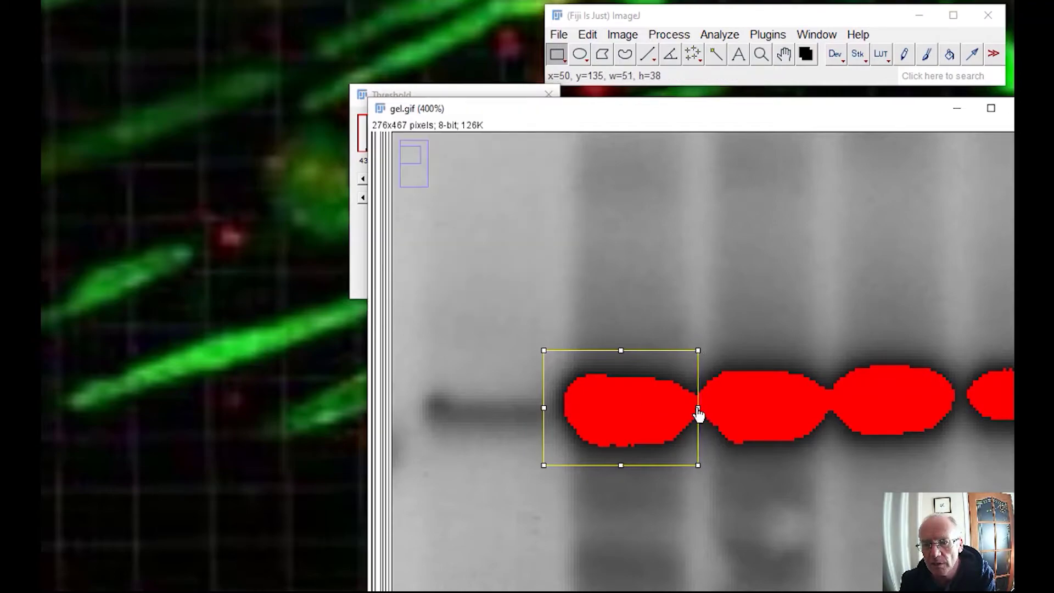
drag(544, 413, 554, 414)
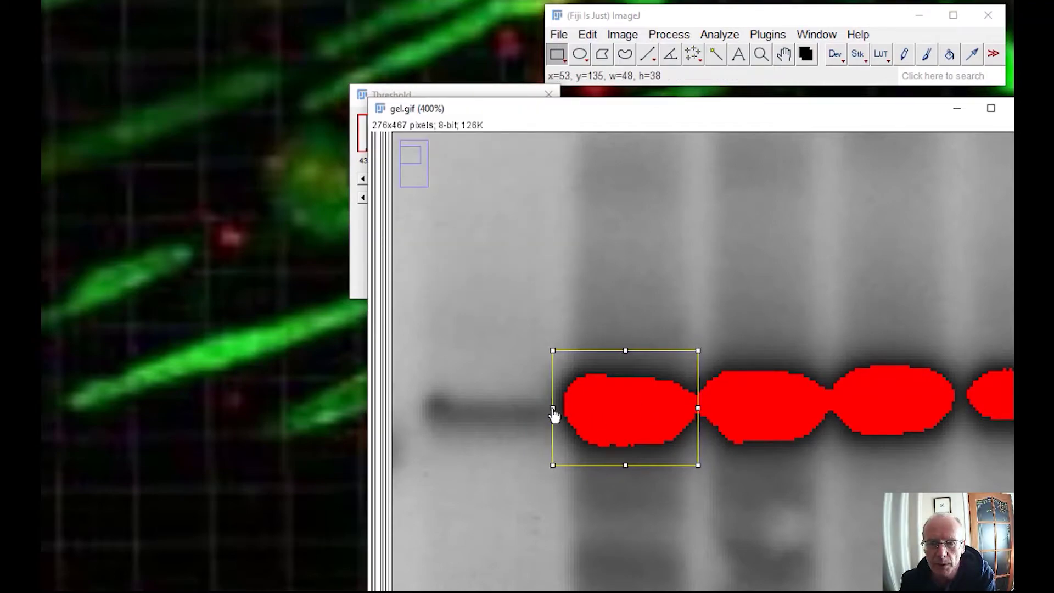
click(452, 96)
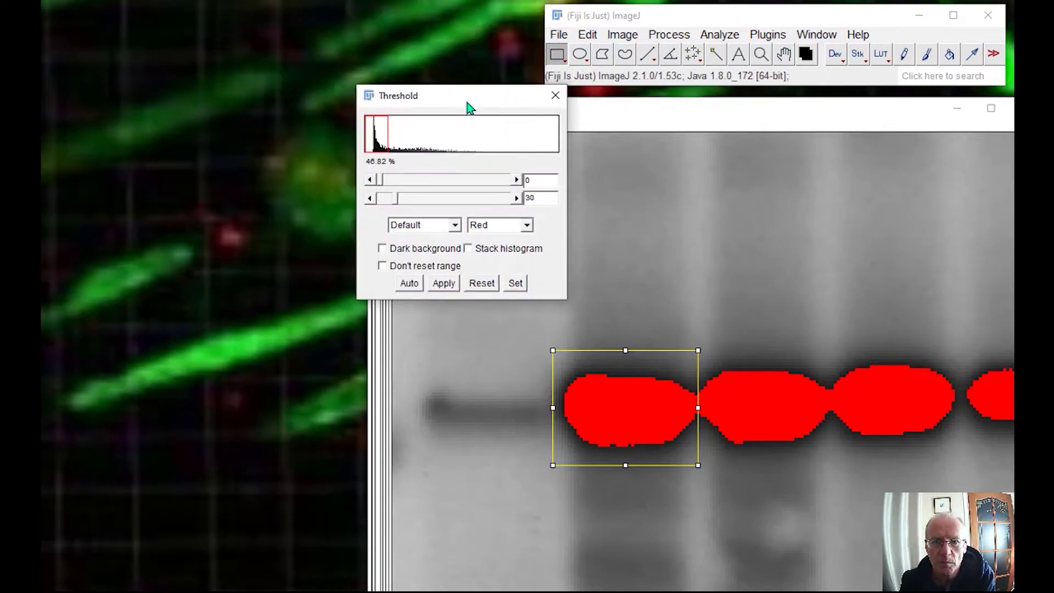
drag(467, 96, 467, 128)
drag(391, 237, 393, 238)
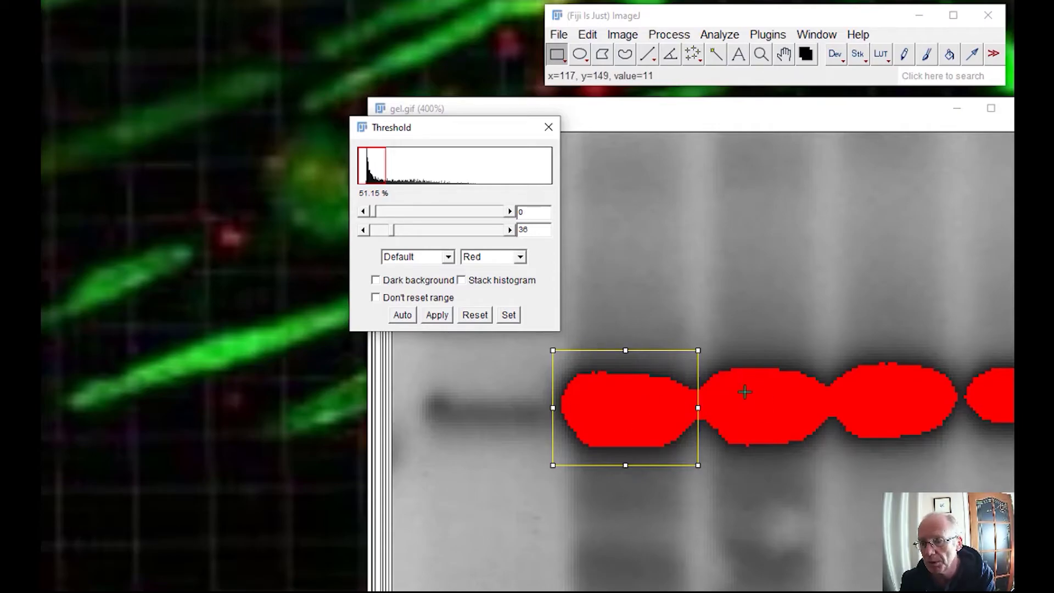
- Set measurements to Area, Integrated density and Limit to threshold
click(726, 37)
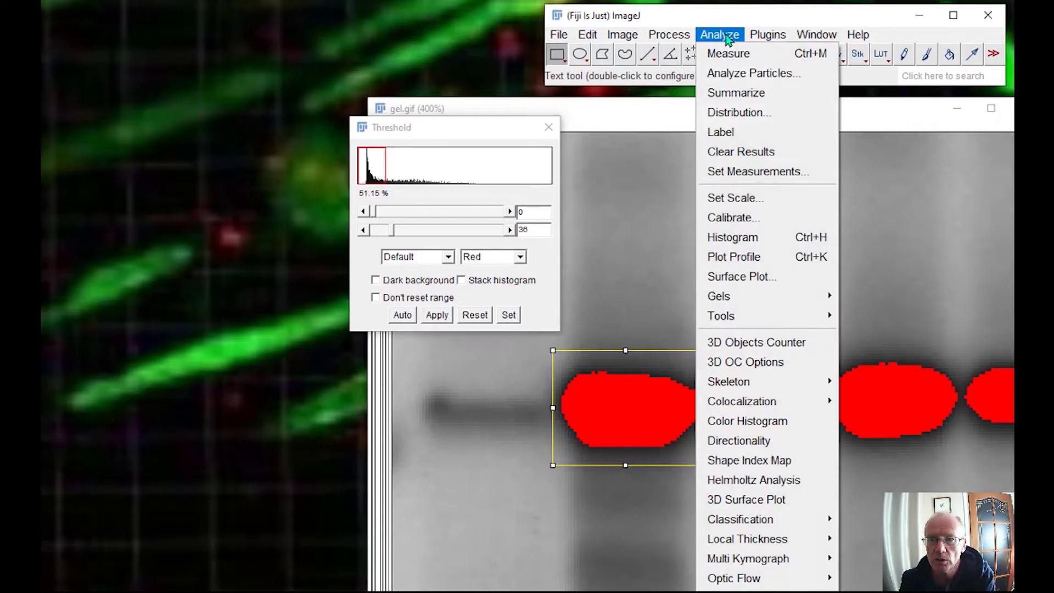
click(739, 171)
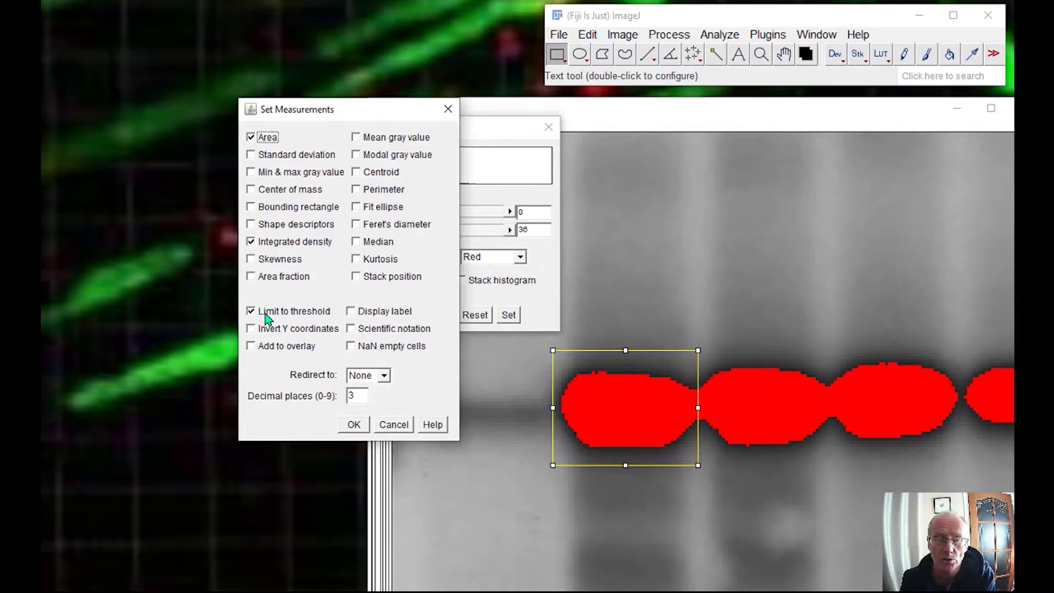
click(357, 425)
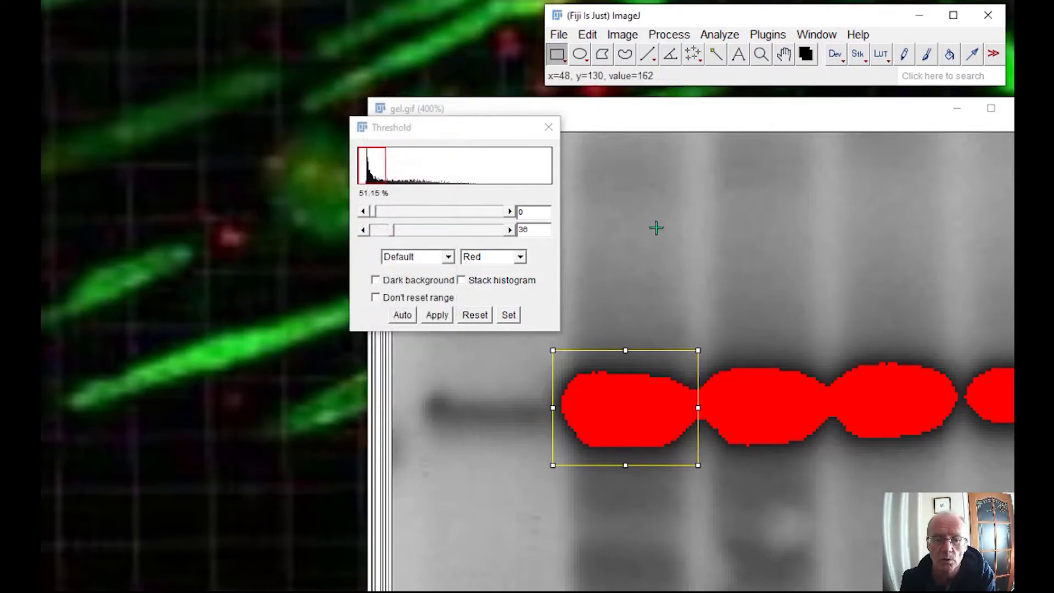
- Measure the first band, giving Area 933 and IntDen 16639, and move Results aside
click(714, 35)
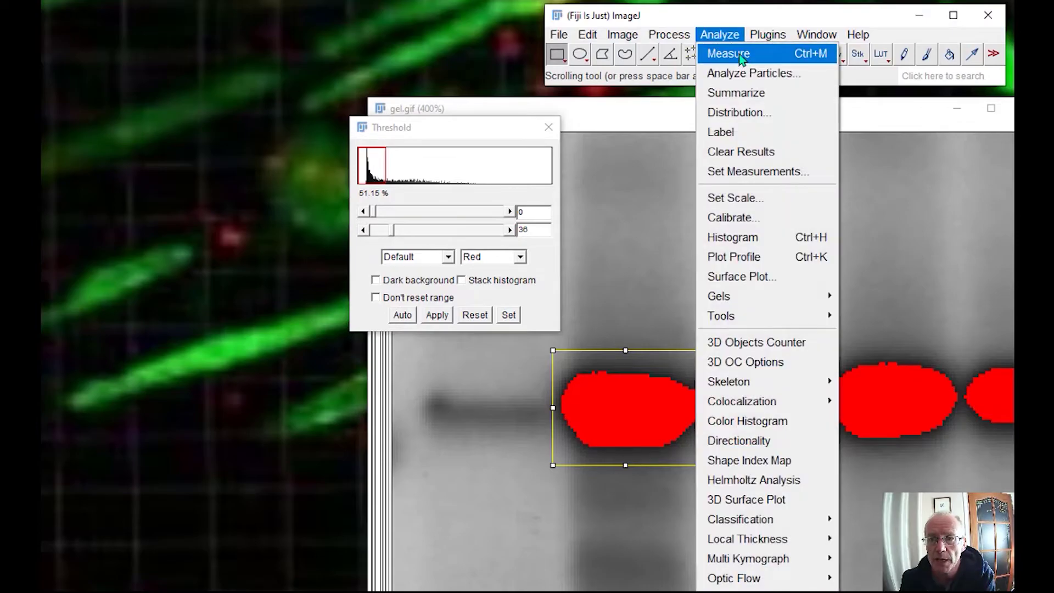
click(741, 56)
drag(624, 285, 796, 112)
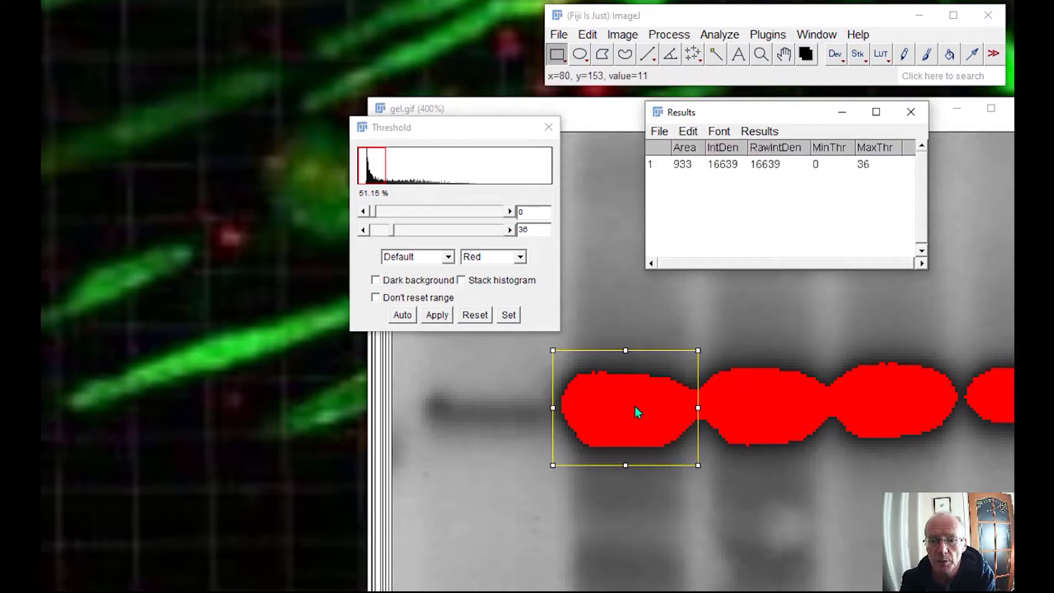
- Frame the second band, set the upper threshold to 35 and measure it (Area 904, IntDen 15774)
drag(638, 413, 828, 410)
drag(696, 409, 696, 410)
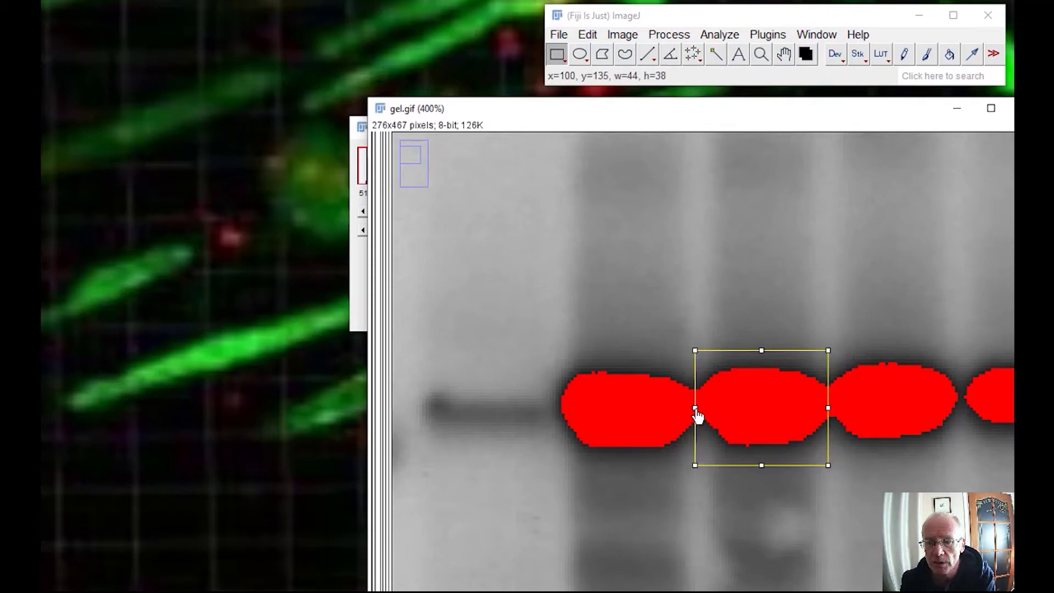
click(358, 292)
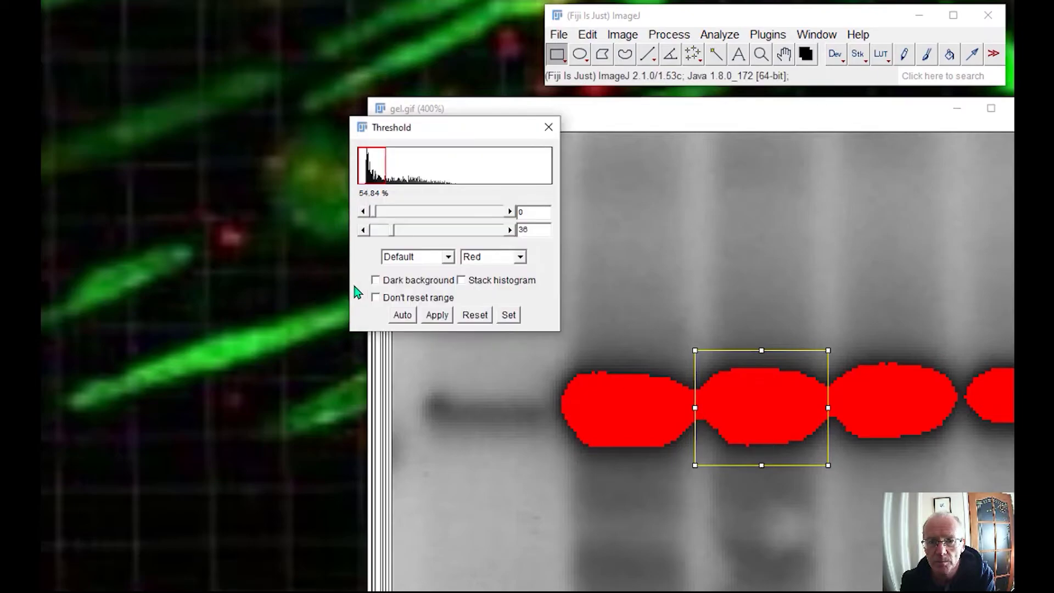
drag(393, 234, 393, 232)
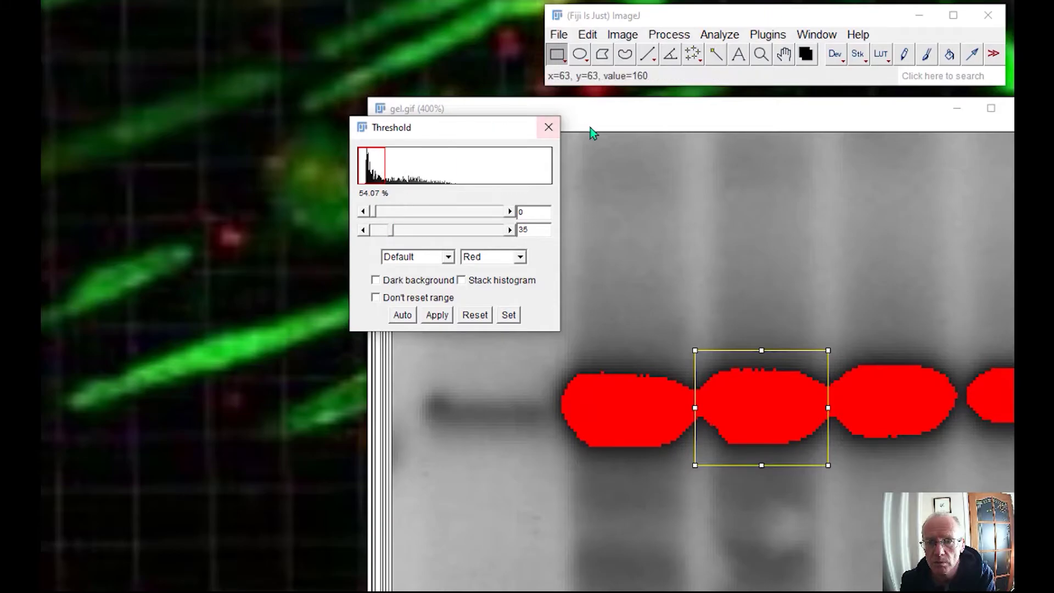
drag(469, 134, 254, 145)
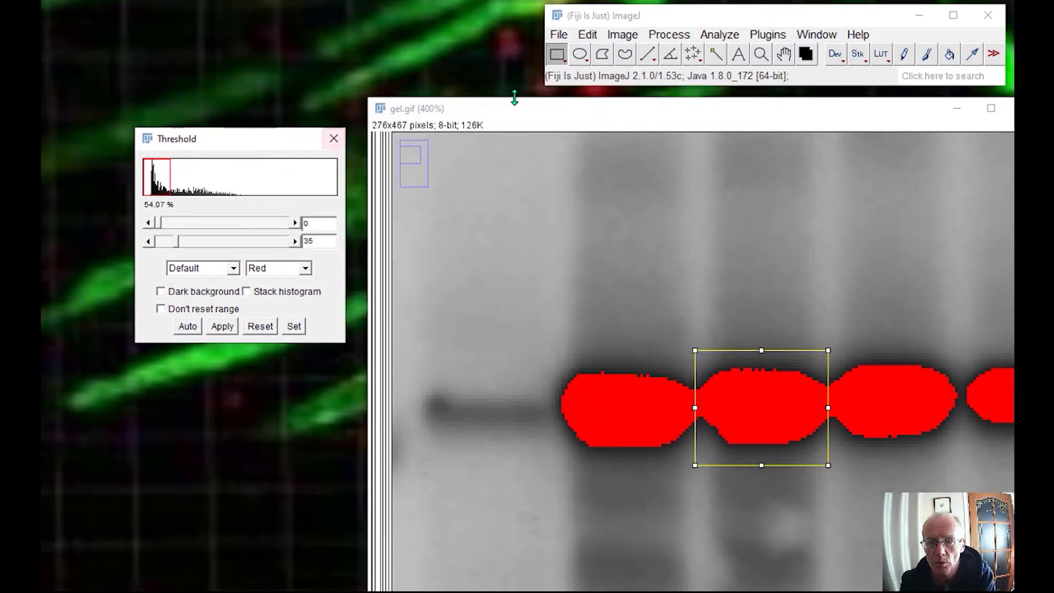
click(720, 35)
click(720, 53)
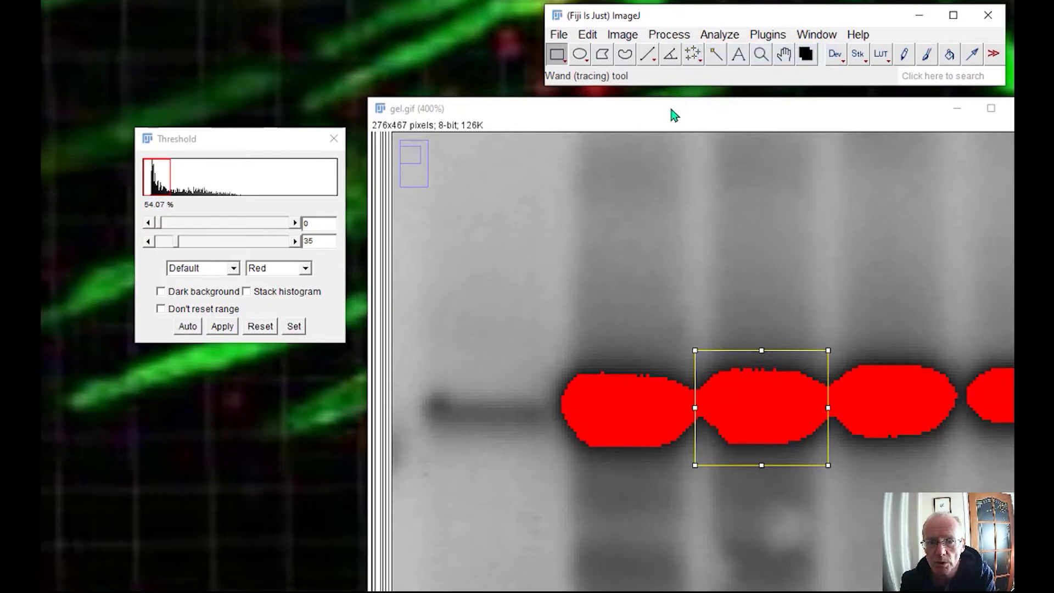
- Reveal both Results rows and move the rectangle onto the next band to the right
drag(665, 118, 658, 204)
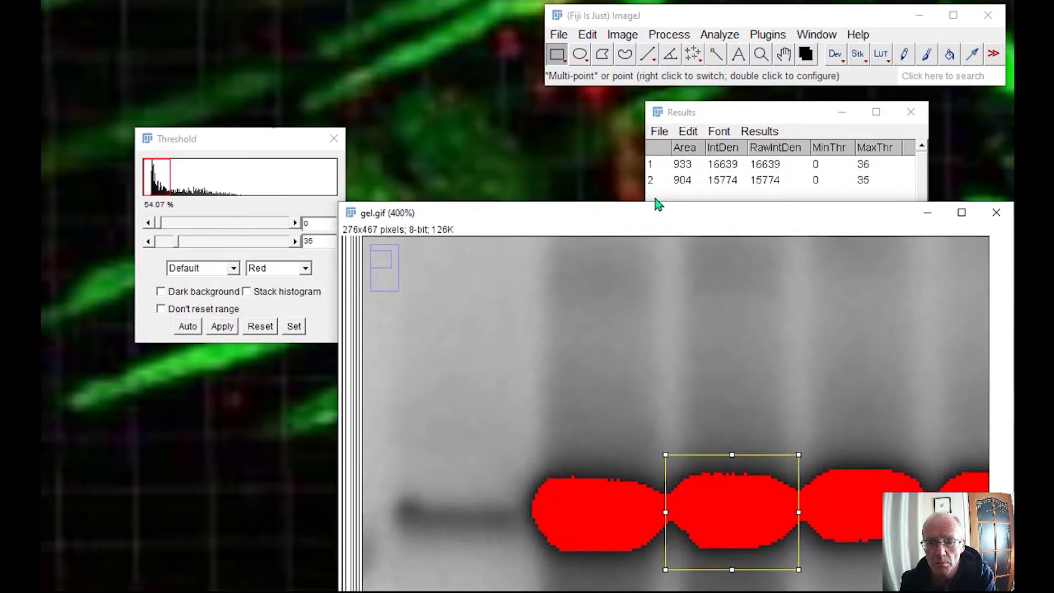
drag(718, 118, 514, 114)
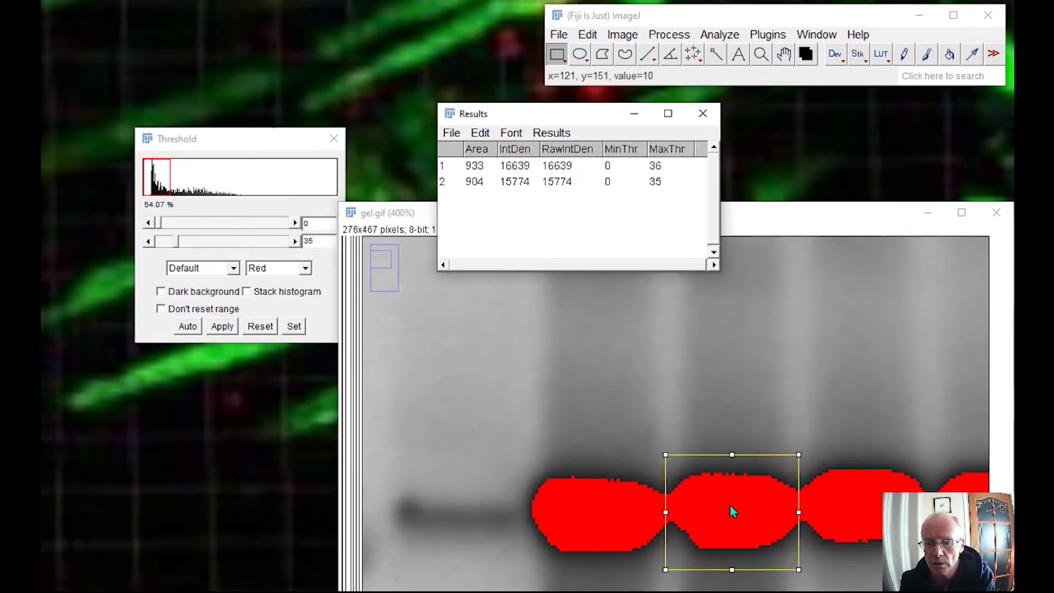
drag(730, 506, 869, 506)
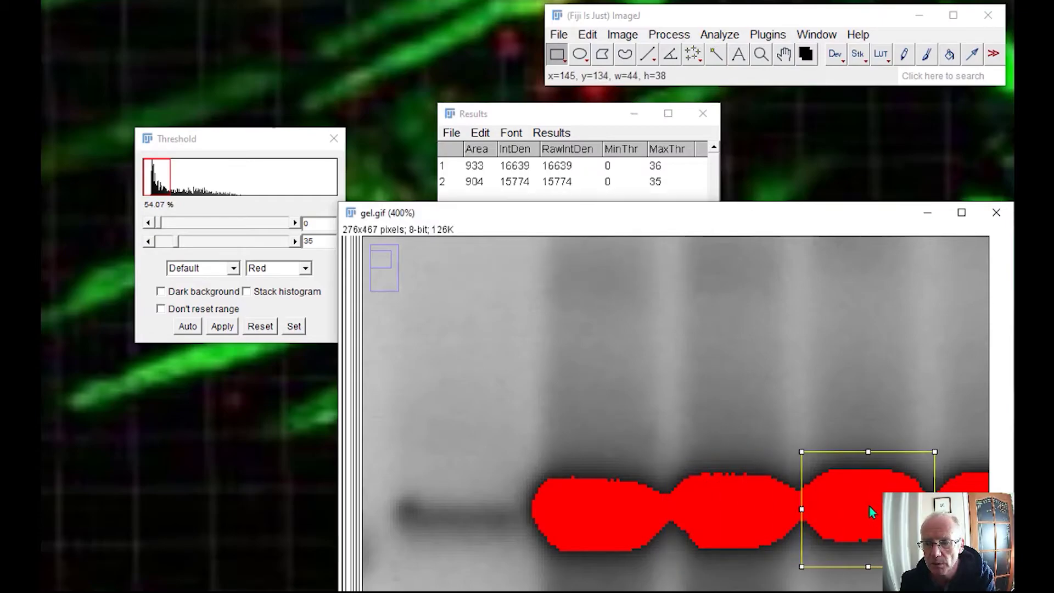
drag(728, 218, 593, 173)
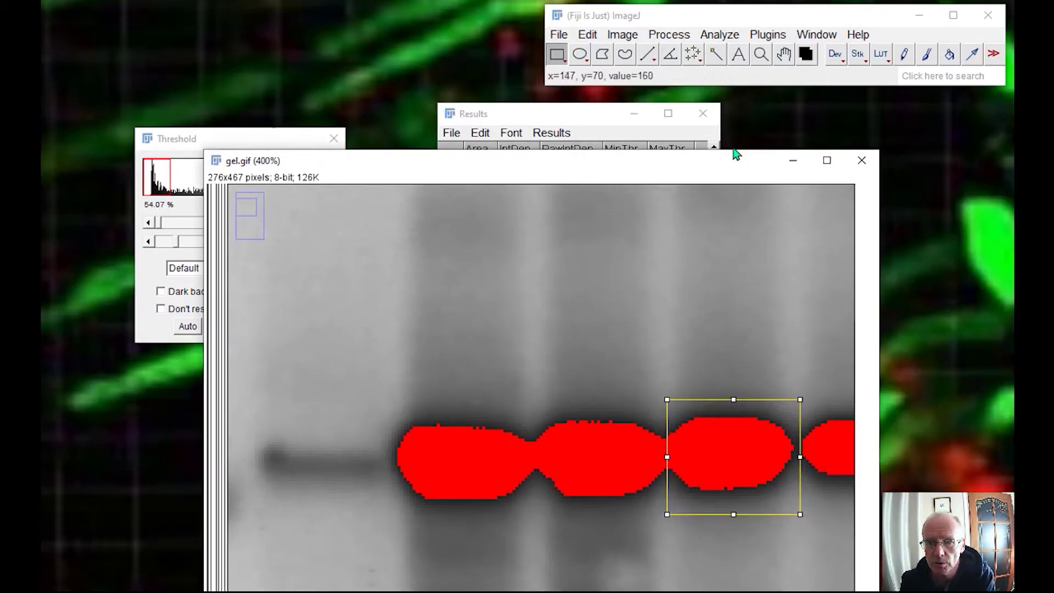
- Pan the gel view right to the small rightmost band with the Scrolling tool
click(784, 54)
drag(777, 318, 483, 322)
drag(520, 451, 779, 449)
click(556, 54)
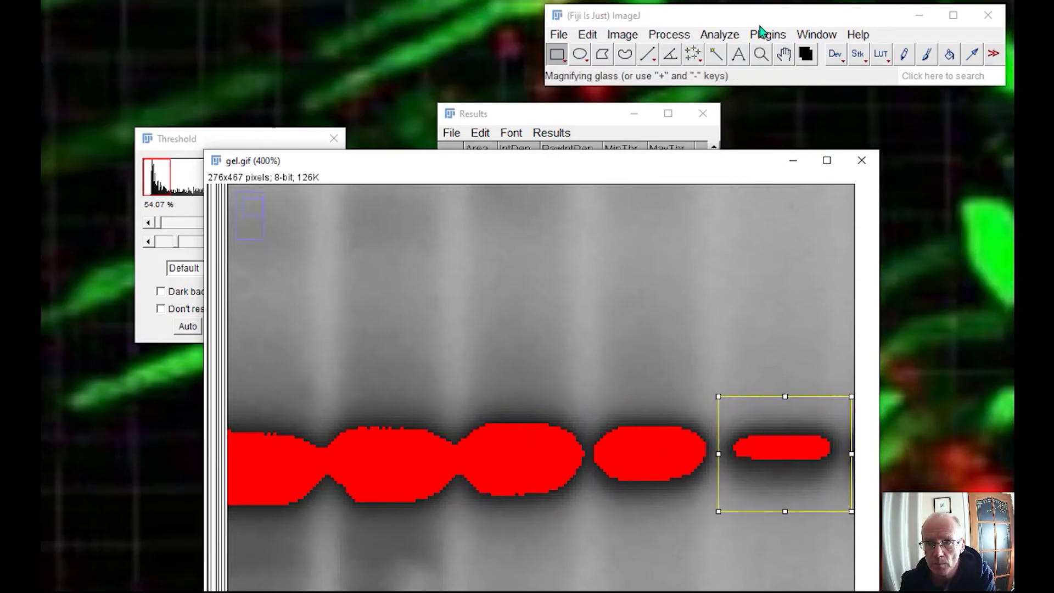
- Measure the rightmost band, adding Area 232 and IntDen 6125, then trim the rectangle's bottom edge
click(719, 34)
click(731, 51)
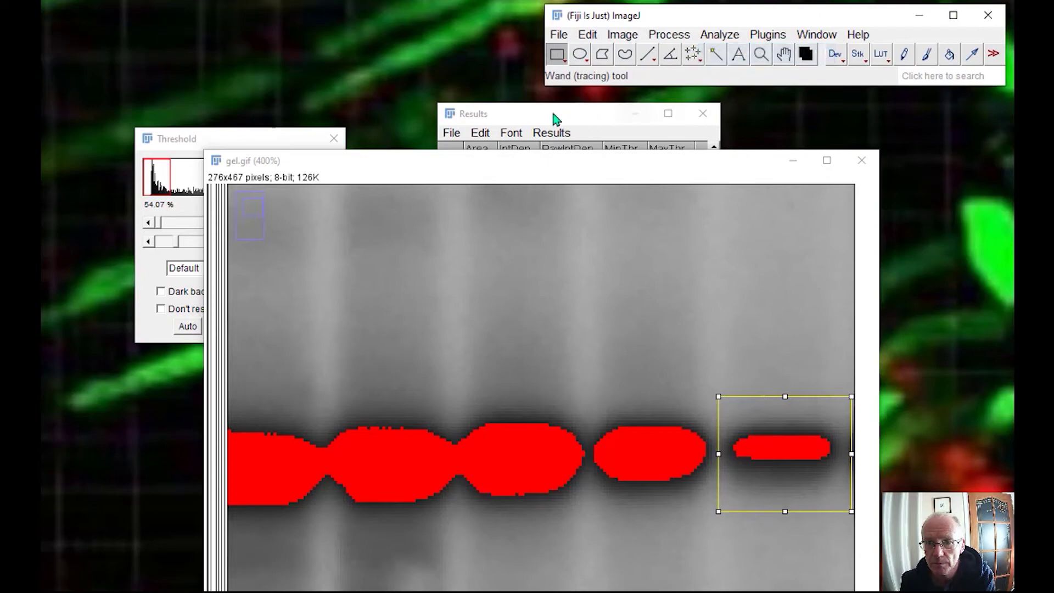
drag(554, 120, 633, 167)
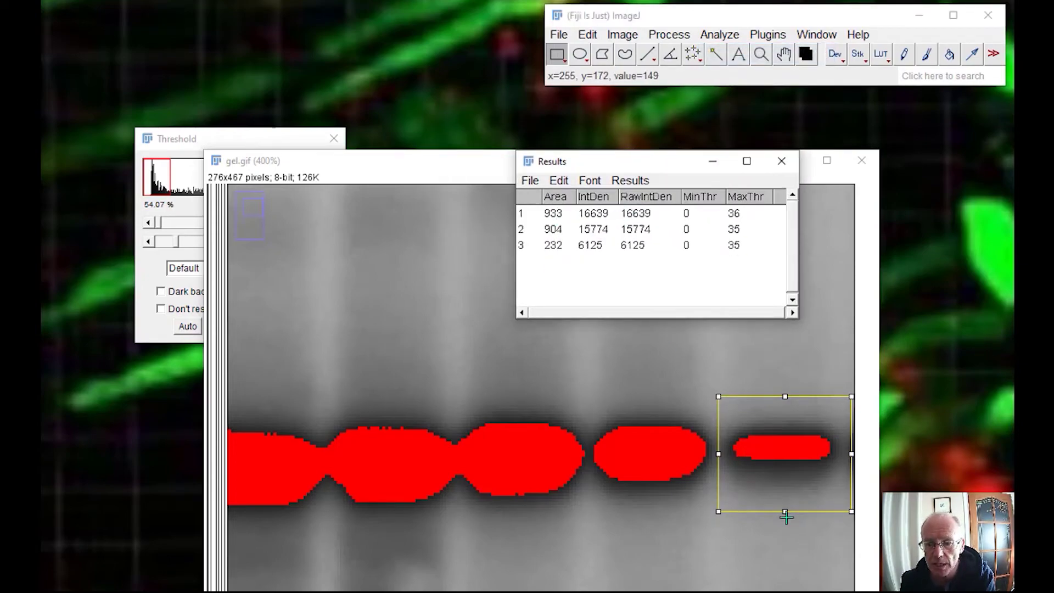
drag(785, 513, 785, 480)
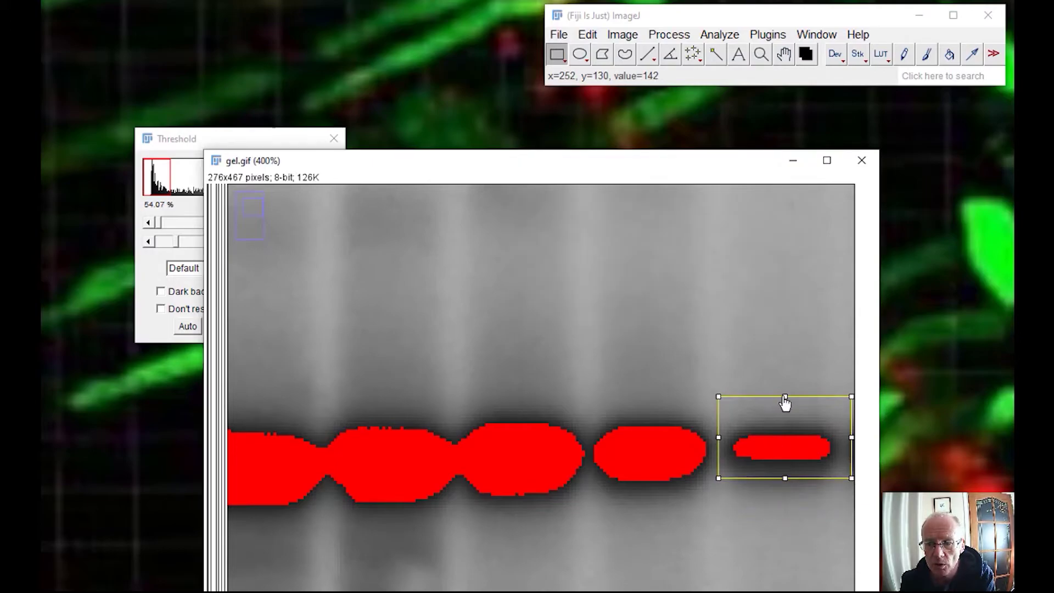
- Tighten the rectangle's top and left edges around the small rightmost band
drag(784, 402, 784, 426)
drag(785, 431, 785, 433)
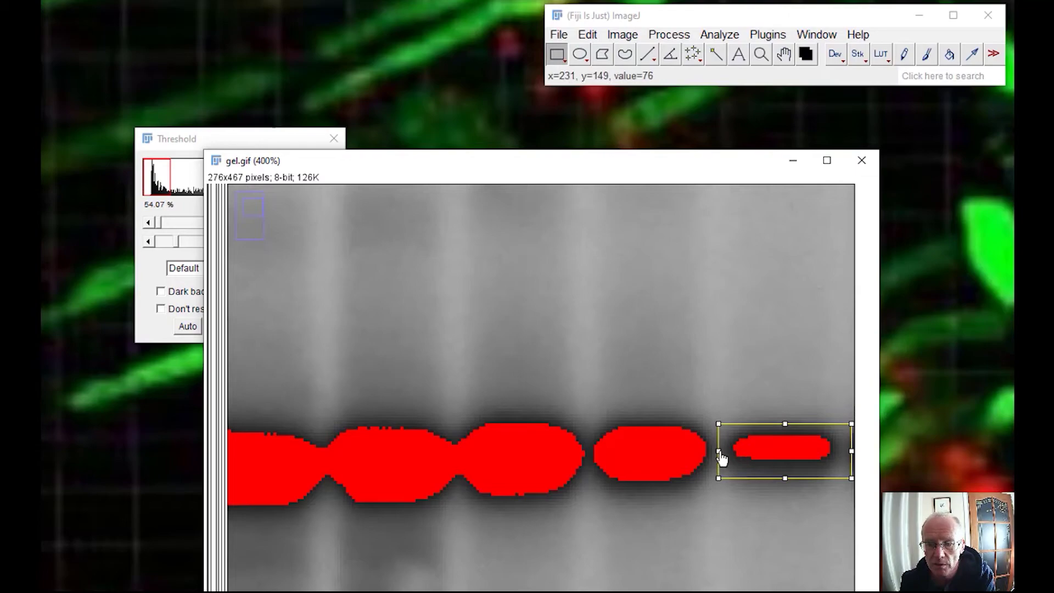
drag(721, 457, 727, 457)
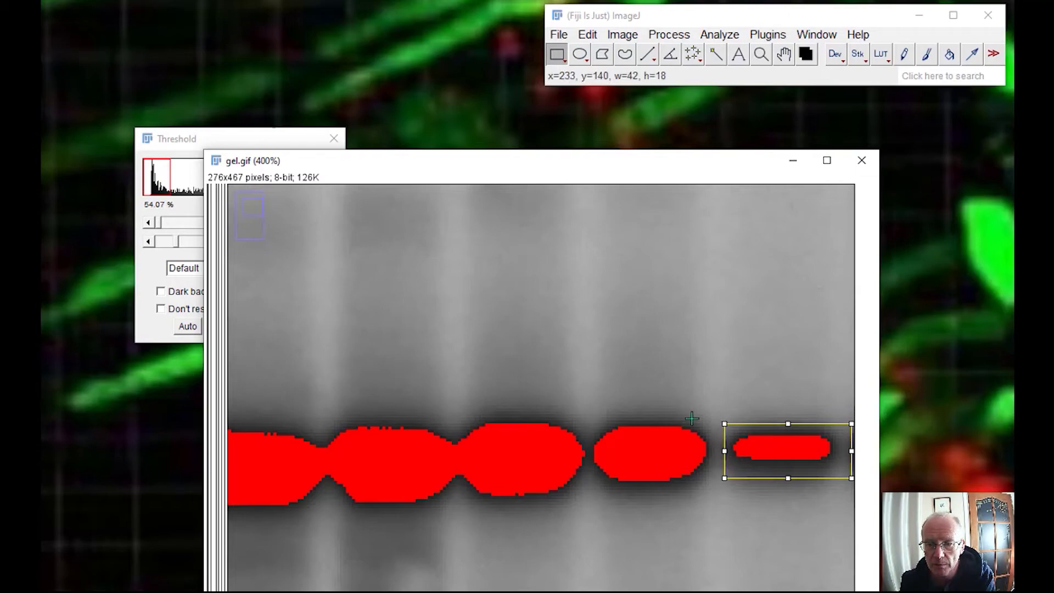
- Measure the tightened selection, adding Results row 4 with Area 232 and IntDen 6125
drag(560, 167, 571, 222)
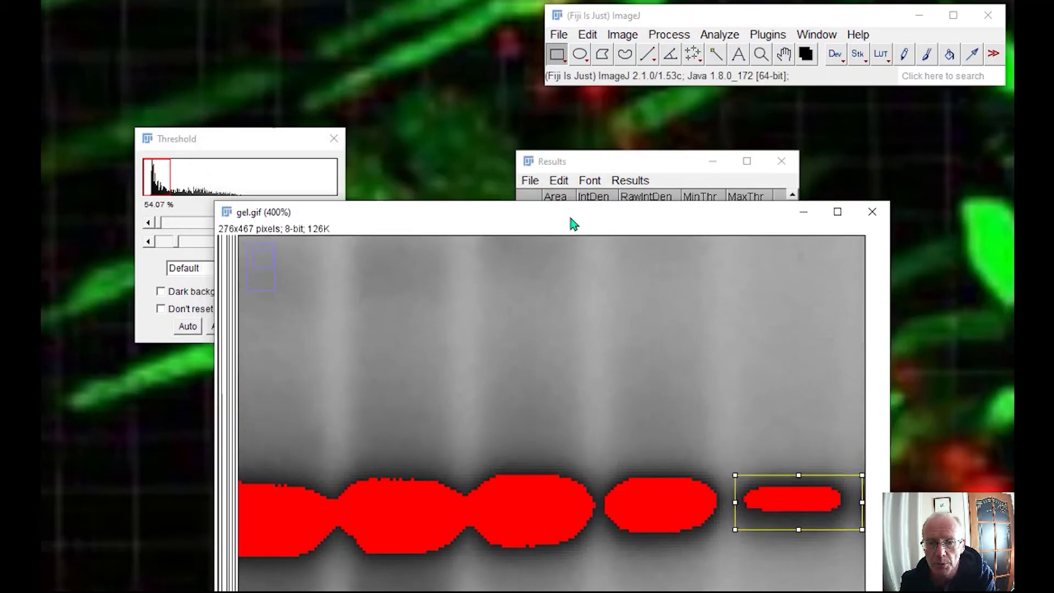
click(587, 163)
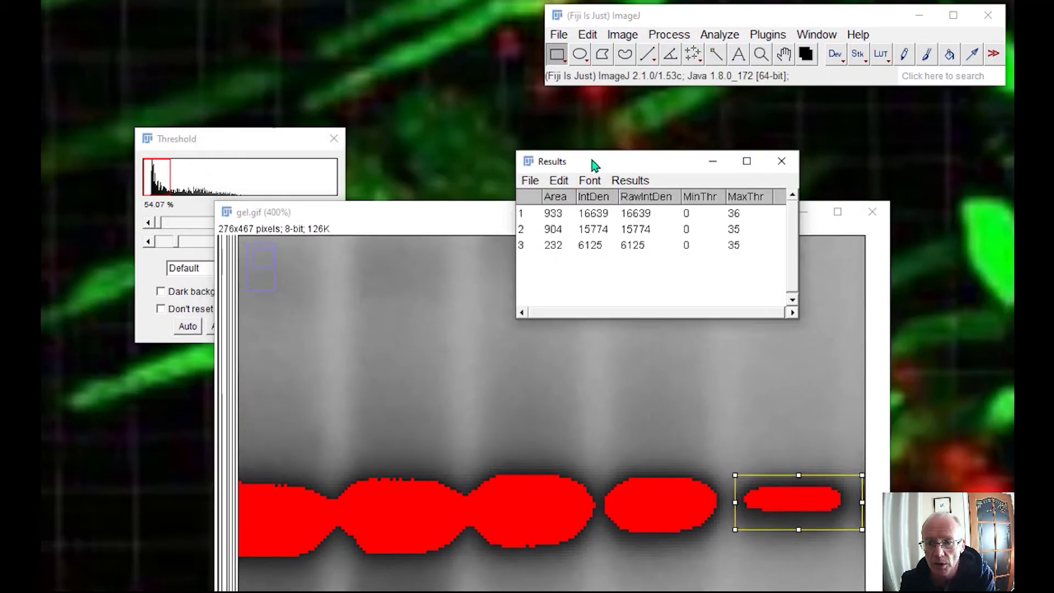
click(761, 55)
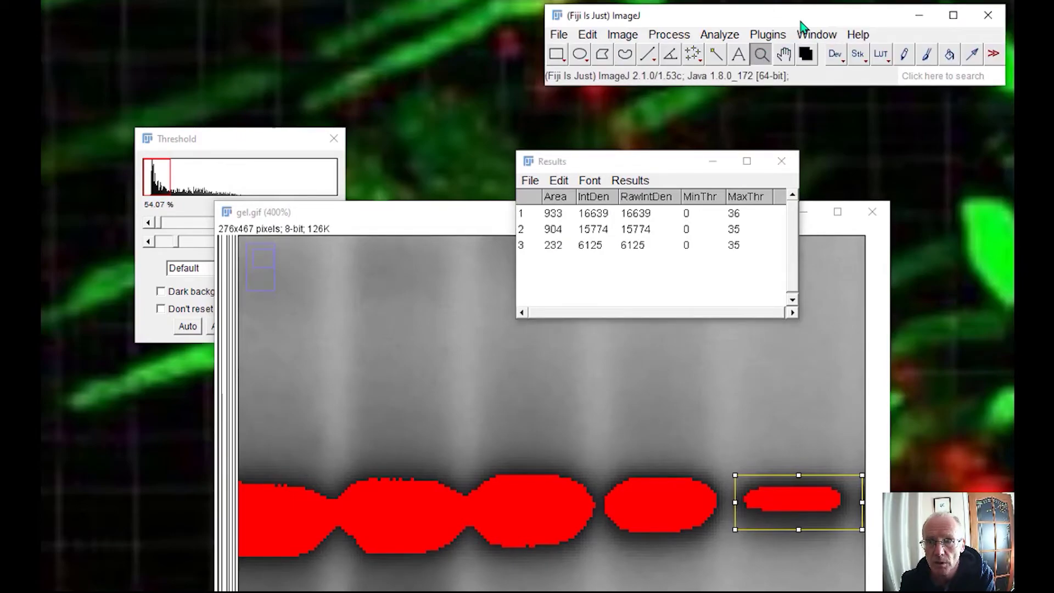
click(719, 34)
click(726, 52)
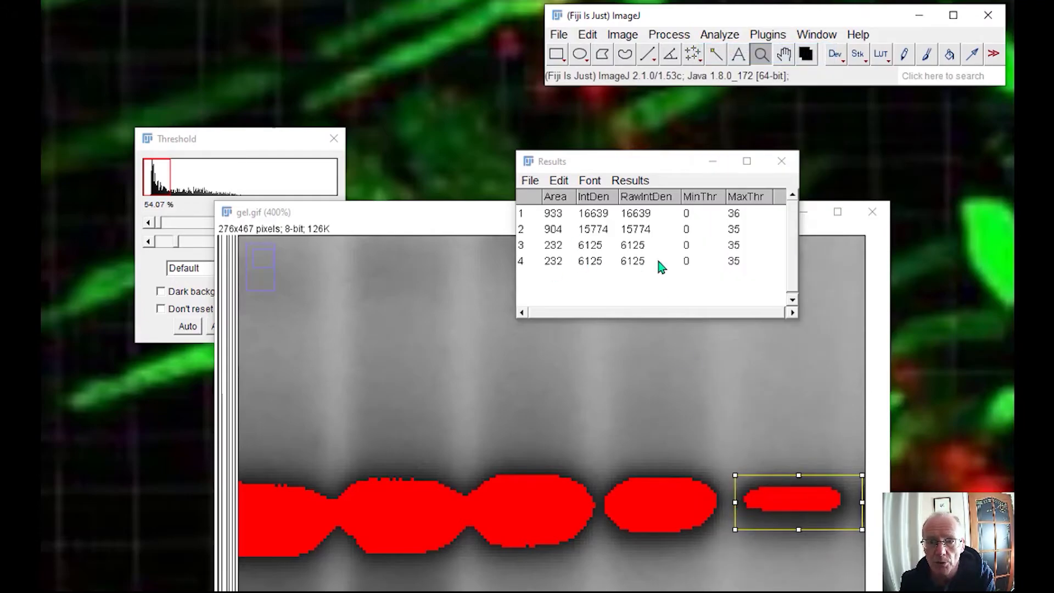
- Raise the upper threshold to 41 and remeasure the small band, giving row 5 with Area 297
click(249, 148)
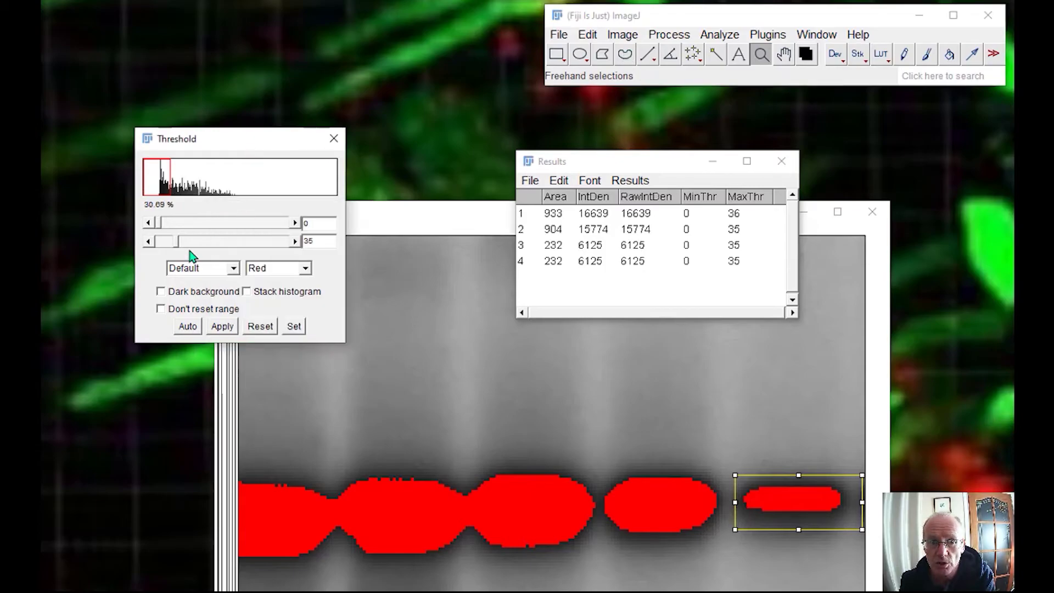
drag(177, 248, 182, 249)
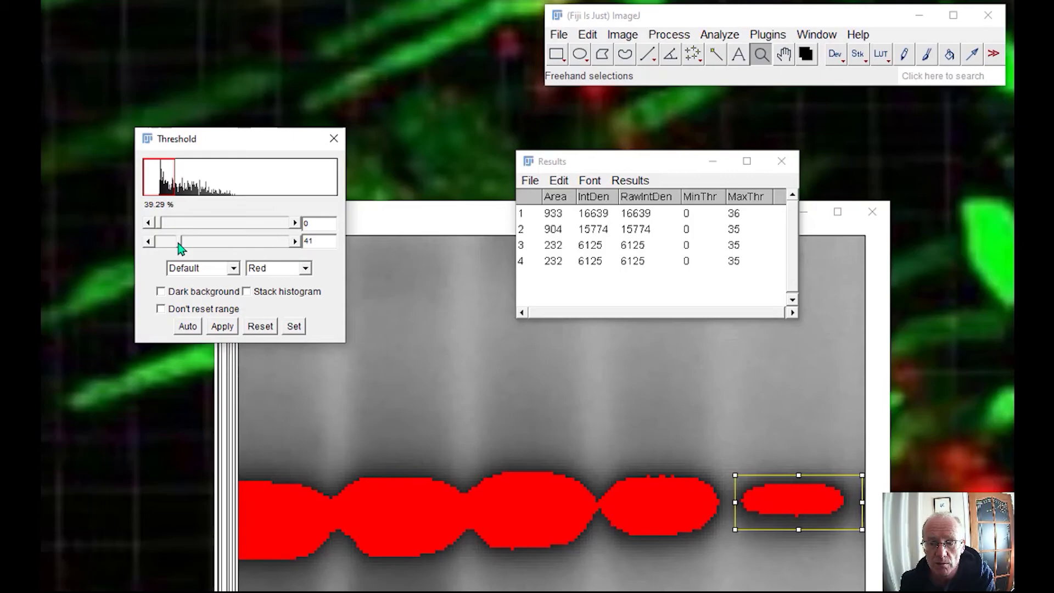
click(719, 34)
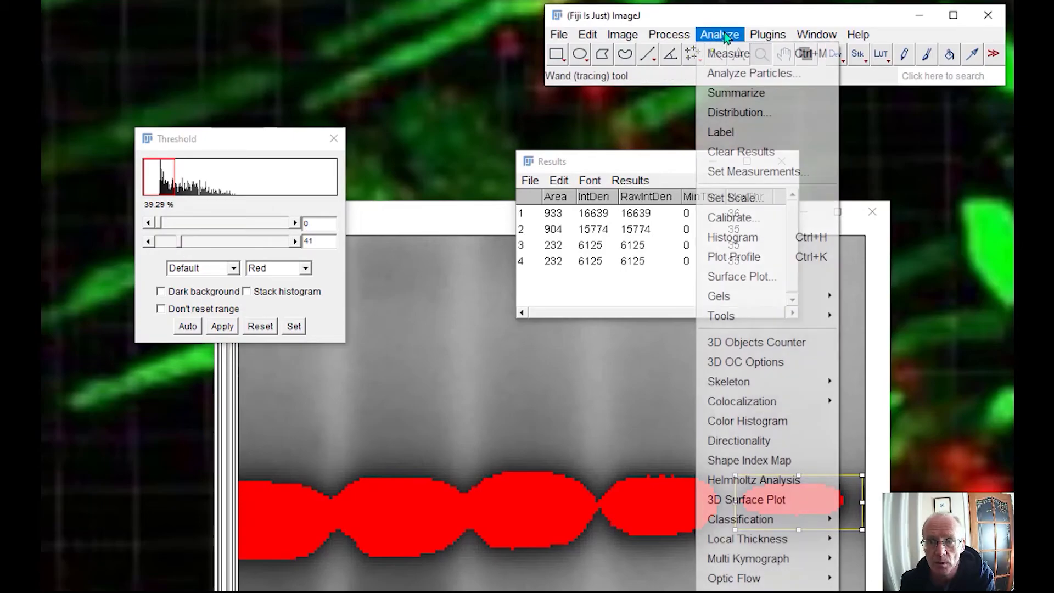
click(723, 51)
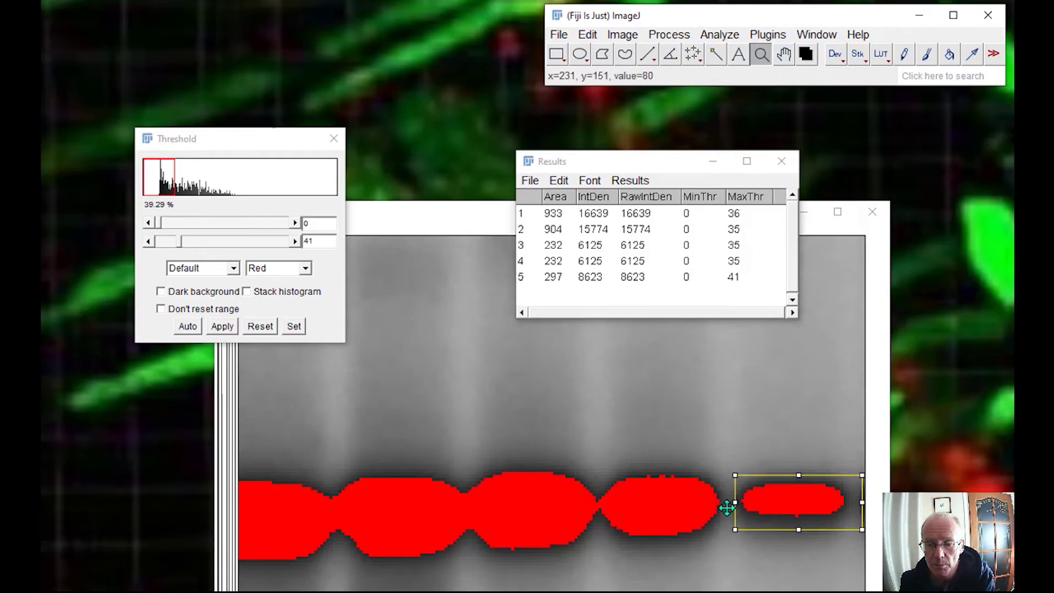
- Measure a narrower right slice of the small band (Area 163, IntDen 4653), then rewiden the rectangle
click(556, 55)
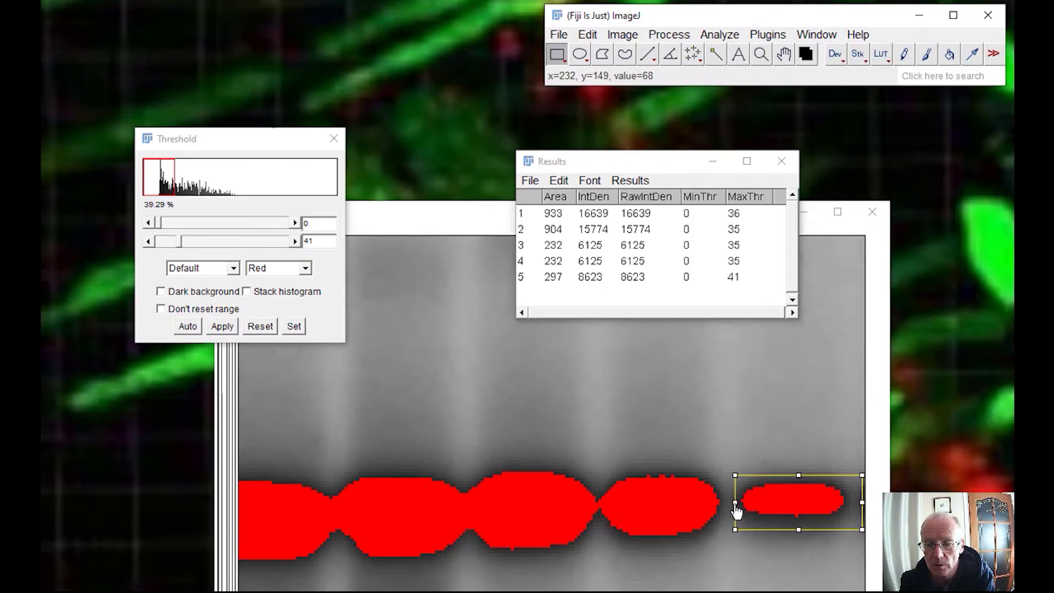
drag(737, 510, 792, 512)
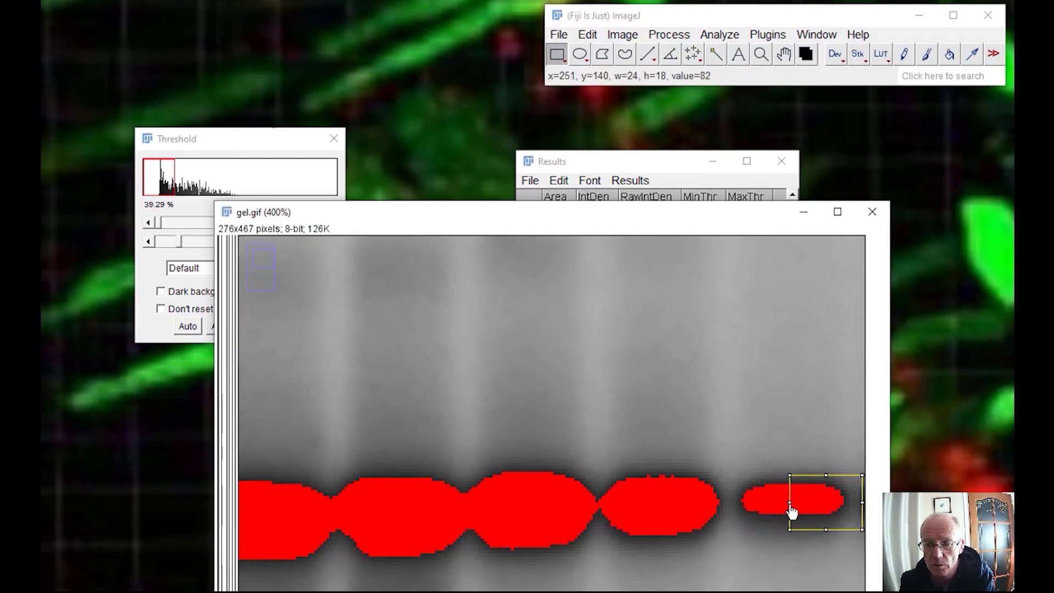
click(644, 163)
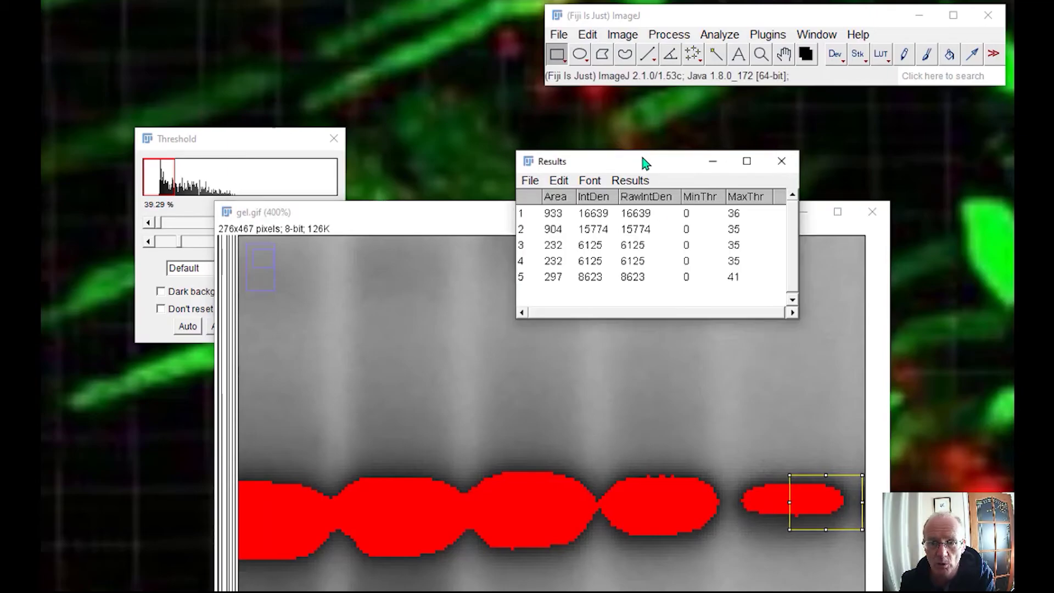
click(720, 35)
click(725, 52)
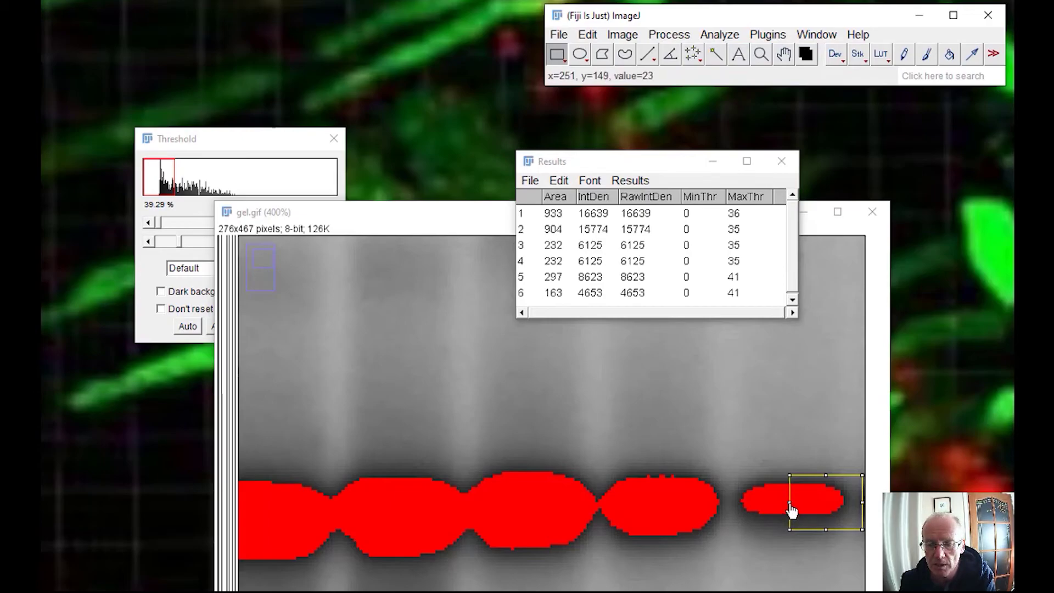
drag(792, 511, 736, 511)
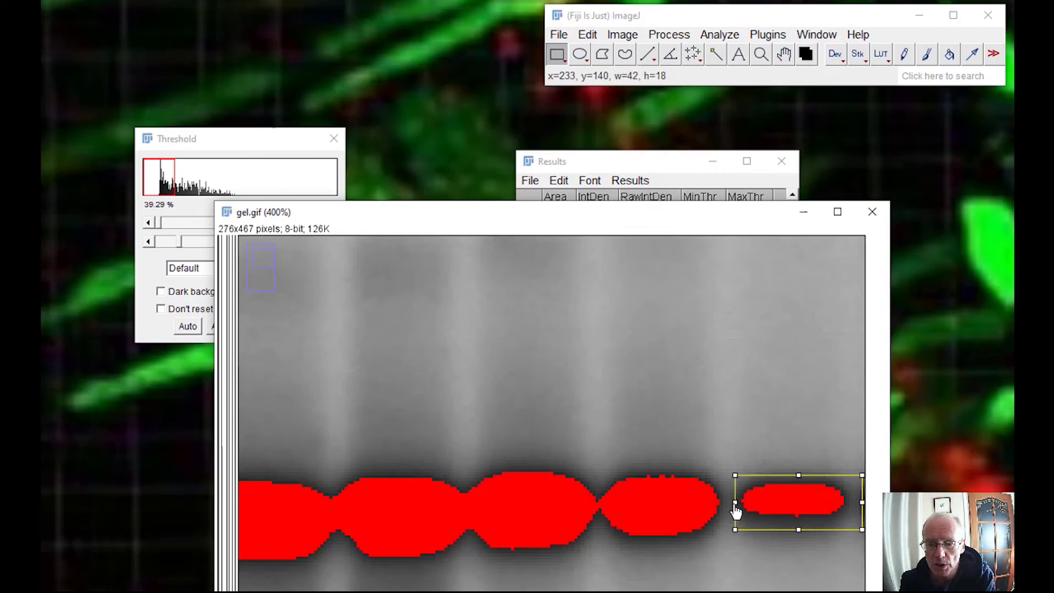